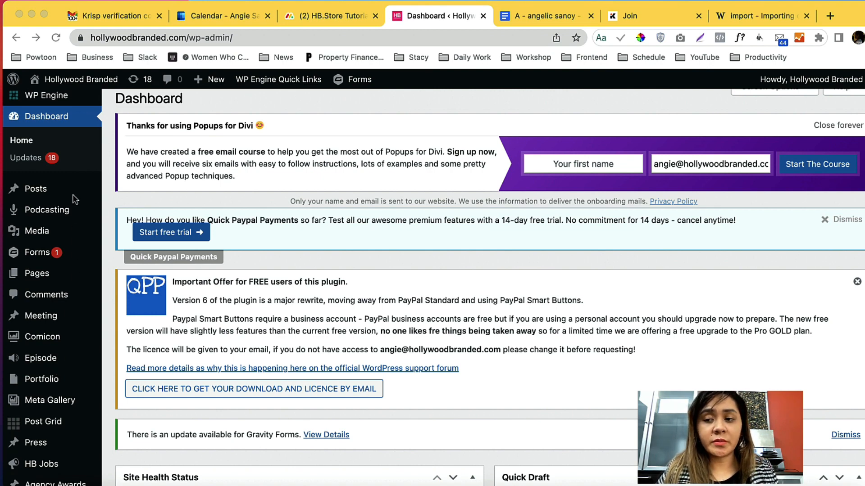
View the list of all posts and the list for the Episode post type.
mouse_move(68, 192)
click(135, 191)
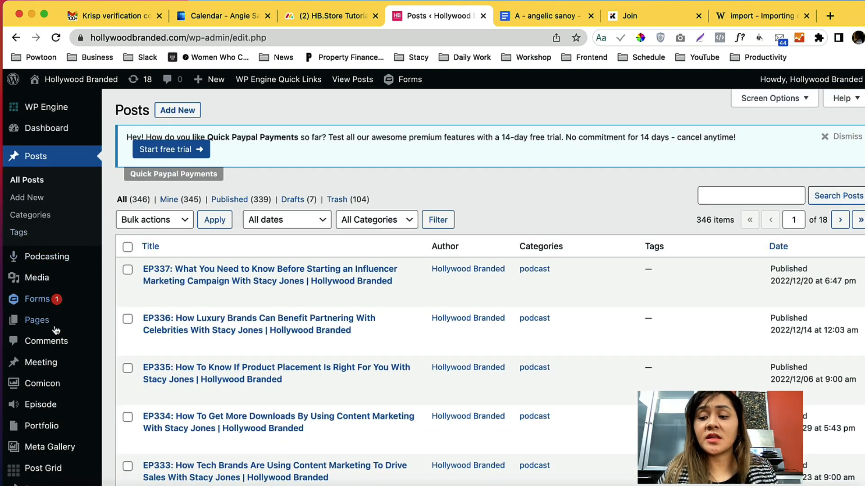
scroll(56, 330, down, 4)
mouse_move(57, 333)
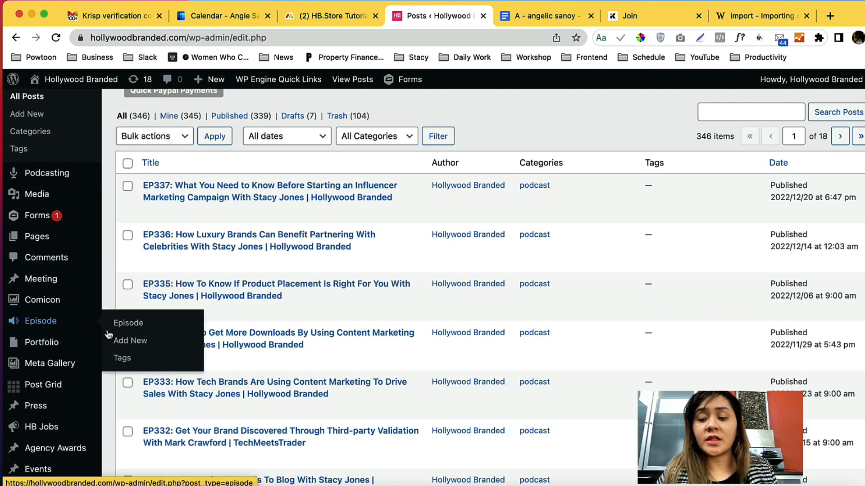
click(135, 332)
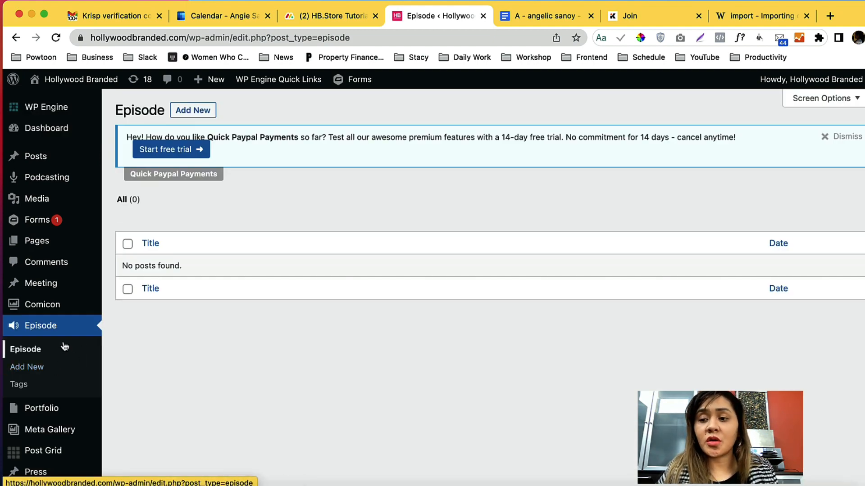
scroll(64, 345, down, 2)
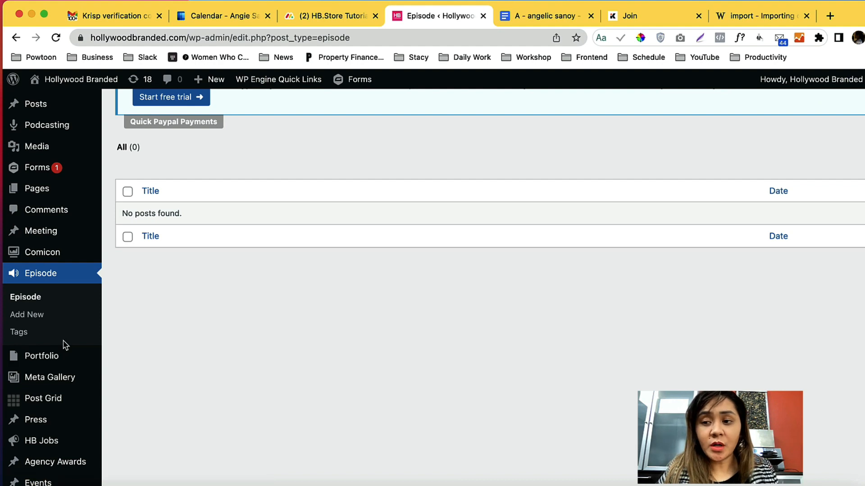
scroll(66, 345, up, 2)
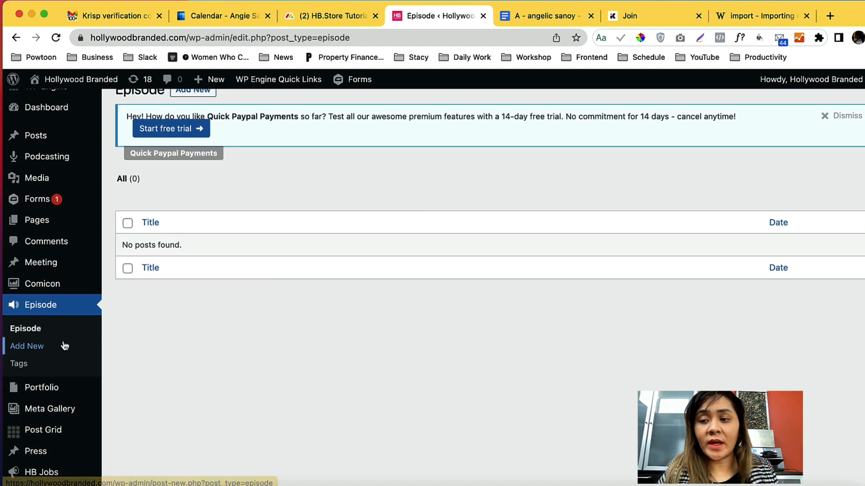
scroll(65, 329, down, 2)
scroll(64, 300, up, 3)
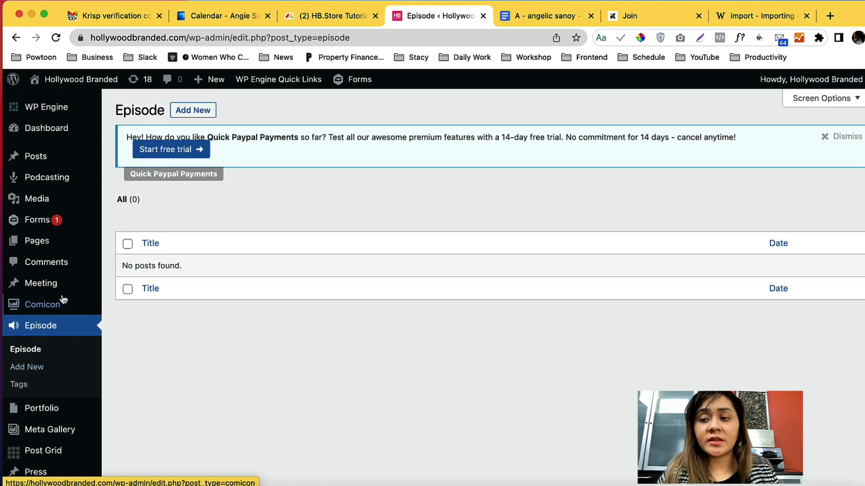
mouse_move(56, 154)
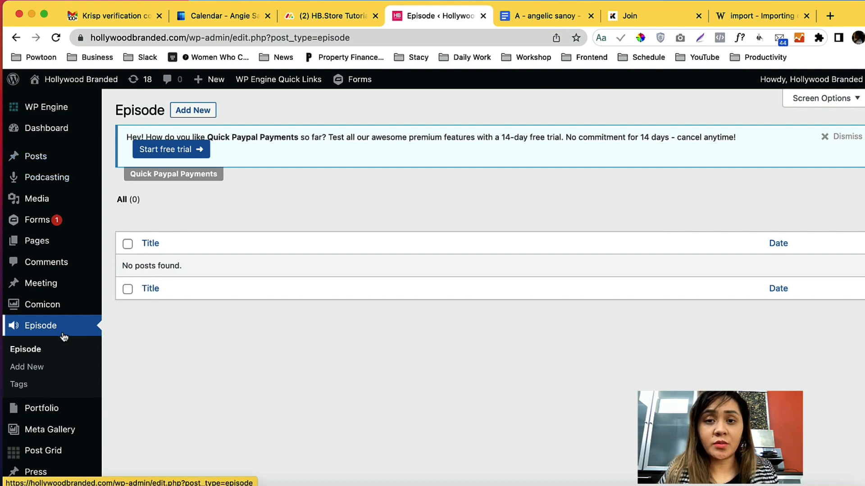
scroll(101, 339, down, 2)
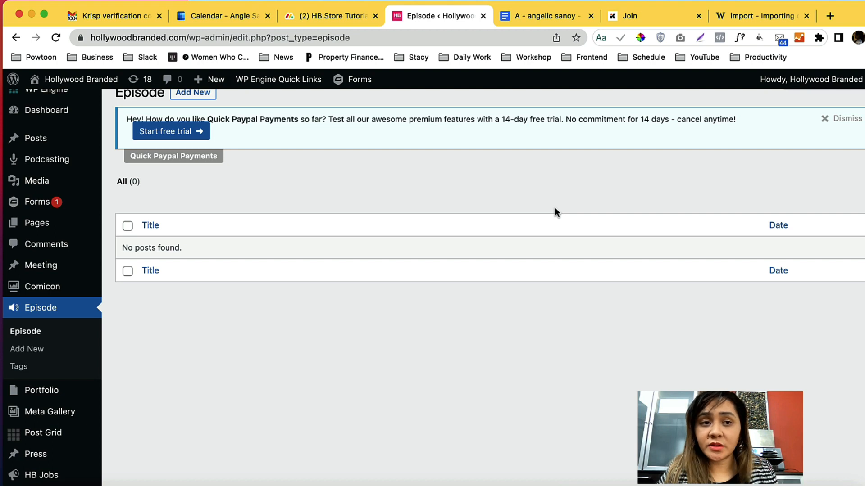
scroll(207, 300, up, 2)
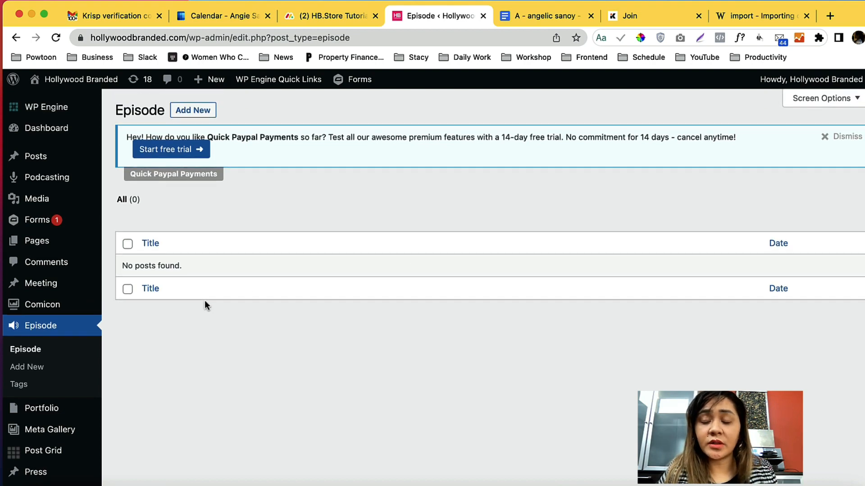
Open the site's content export tool and choose Posts as the content to export.
scroll(85, 391, down, 5)
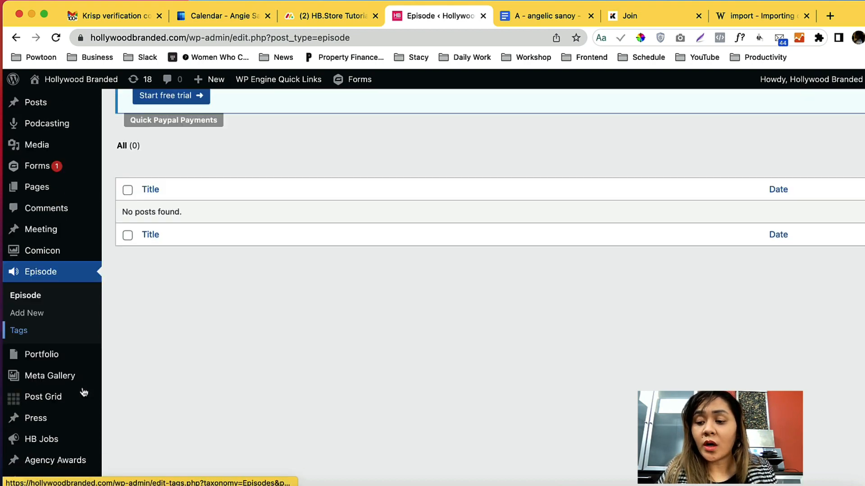
scroll(84, 392, down, 15)
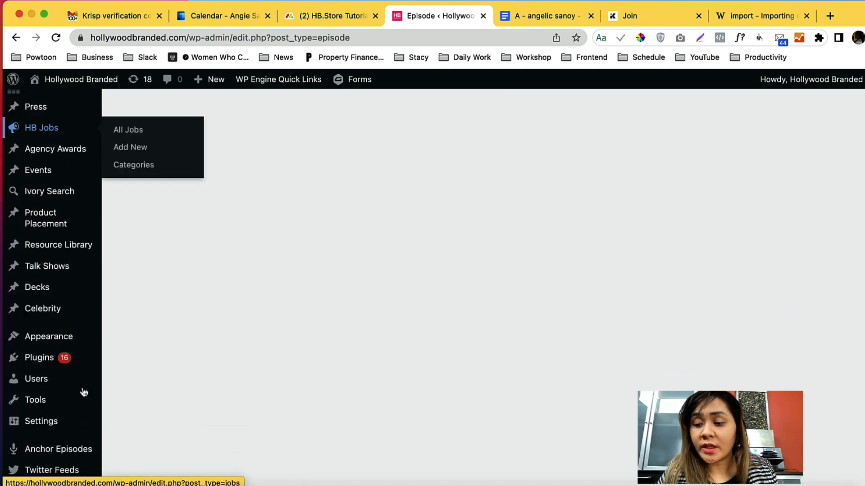
mouse_move(71, 324)
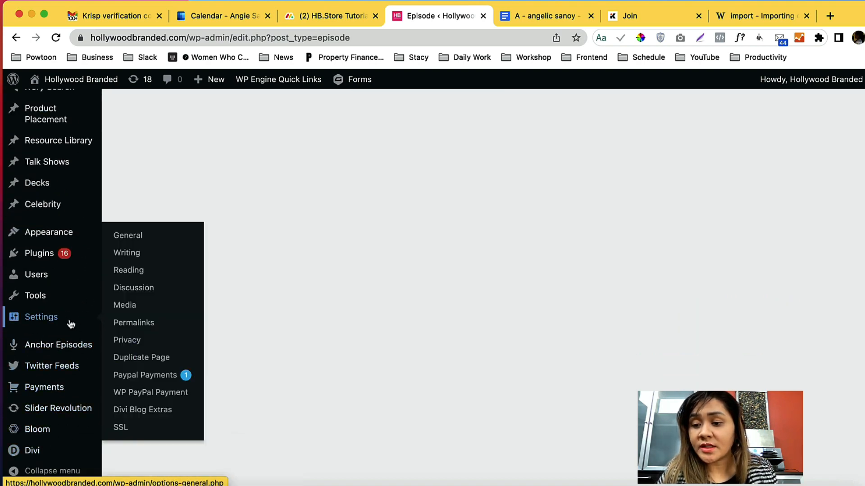
mouse_move(82, 296)
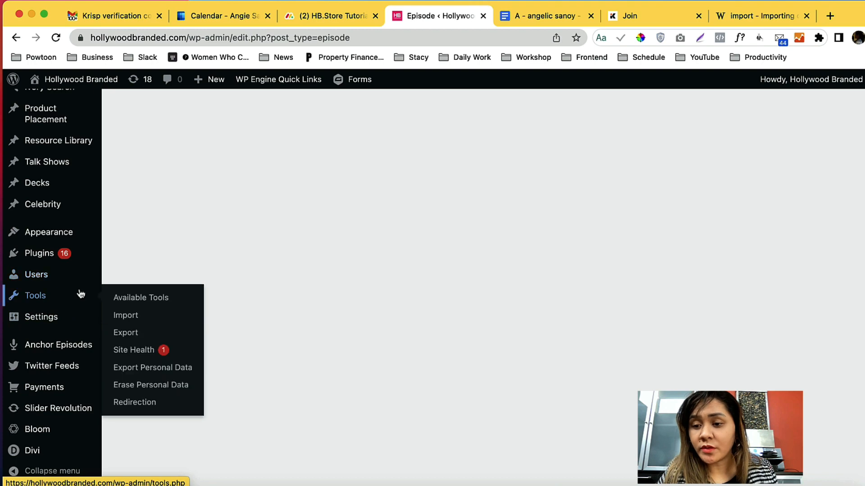
click(140, 334)
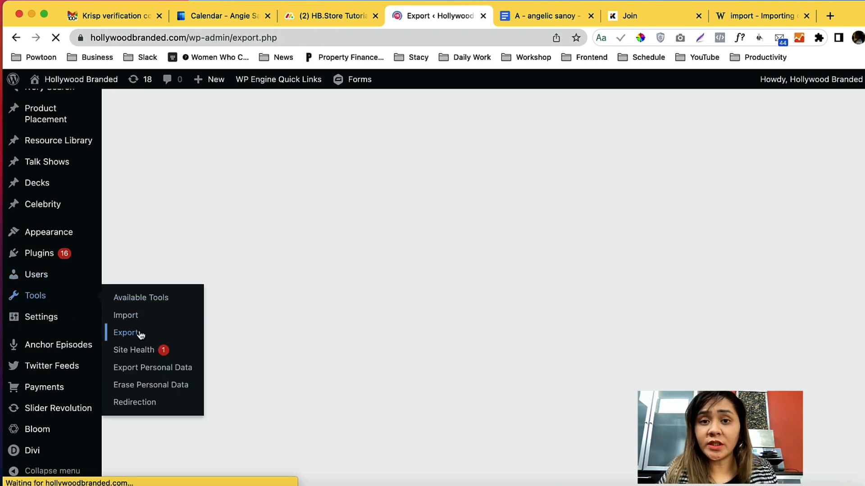
scroll(208, 340, down, 3)
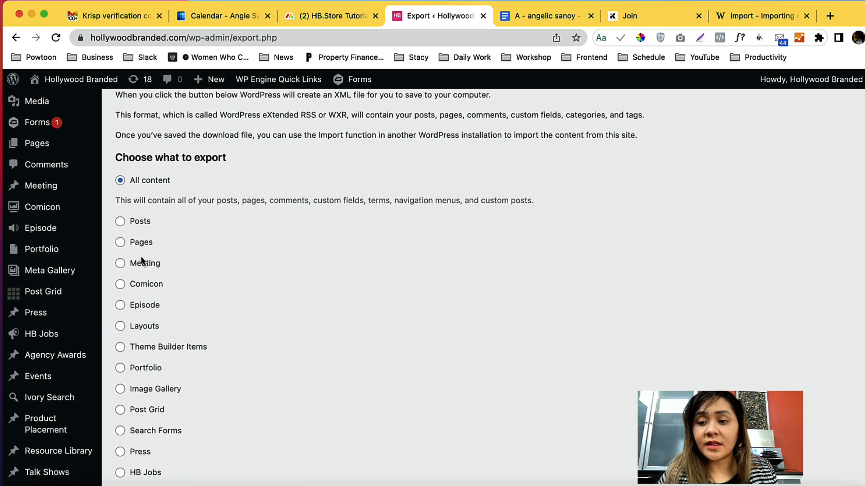
click(120, 220)
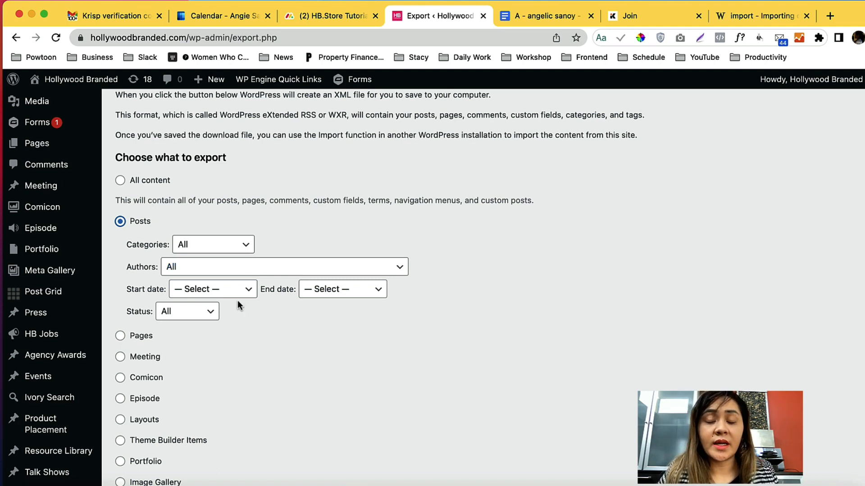
scroll(239, 306, down, 1)
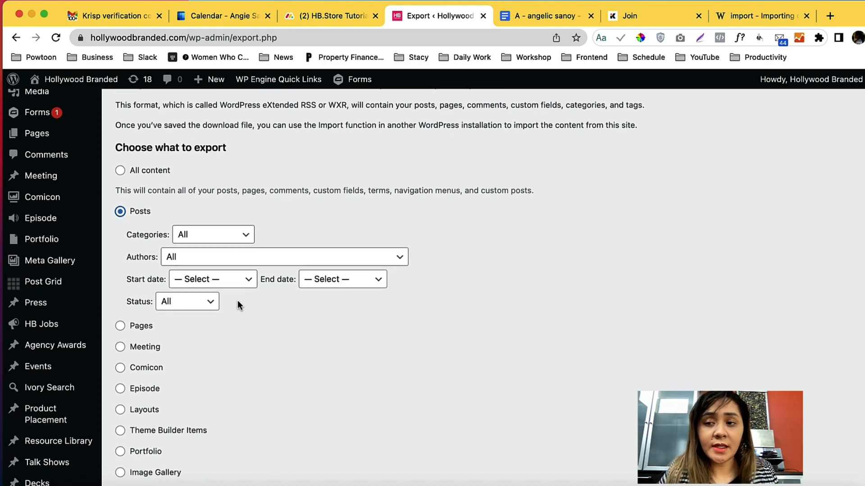
scroll(239, 305, up, 1)
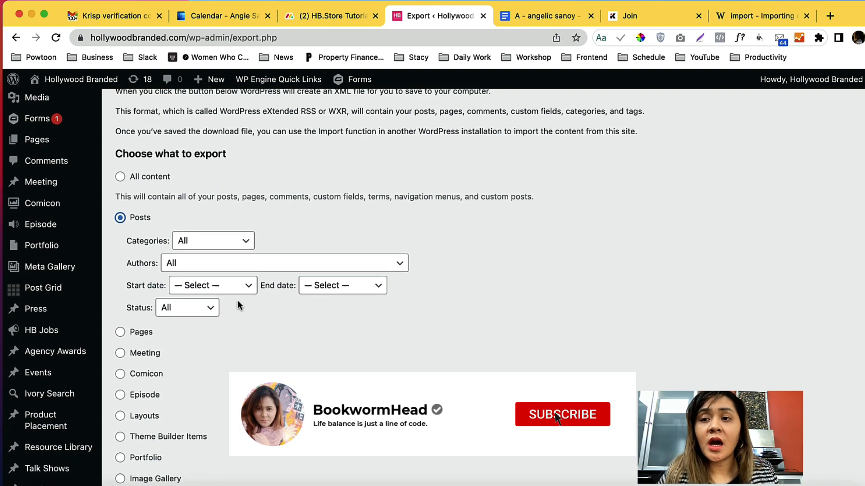
scroll(237, 300, up, 3)
scroll(238, 300, down, 5)
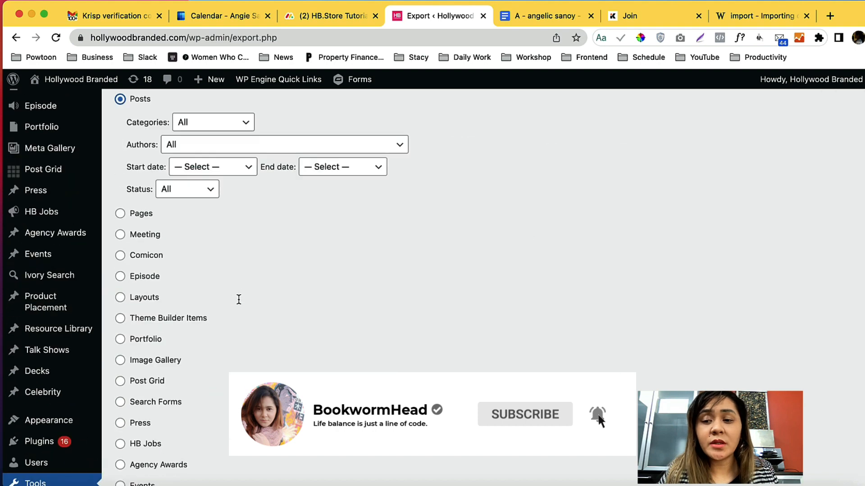
scroll(238, 299, up, 5)
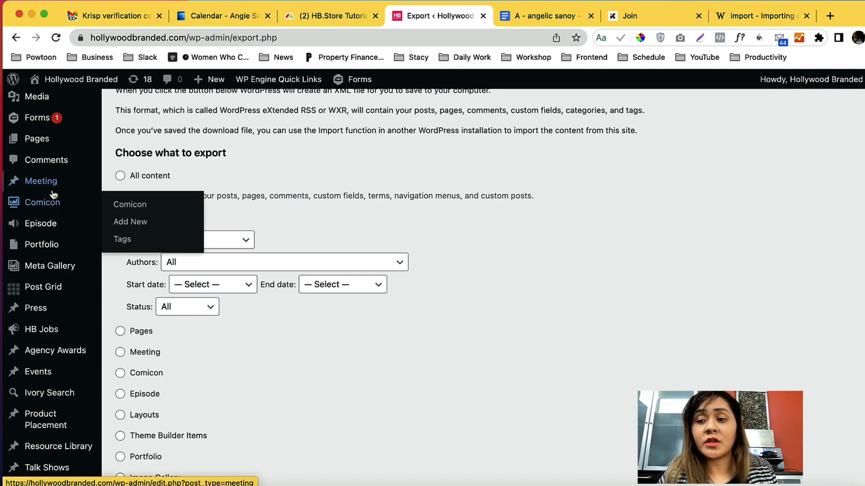
mouse_move(53, 228)
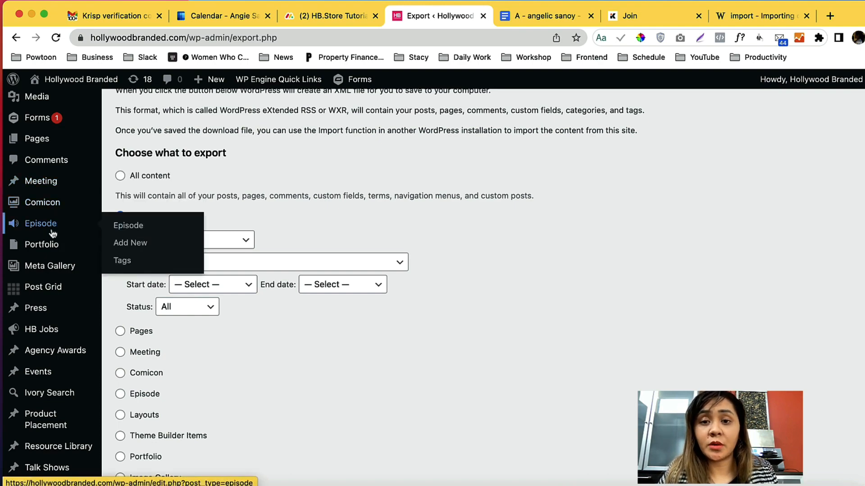
Download the posts export file into the app folder and reveal the saved XML file in Finder.
scroll(272, 381, down, 5)
scroll(272, 381, down, 5)
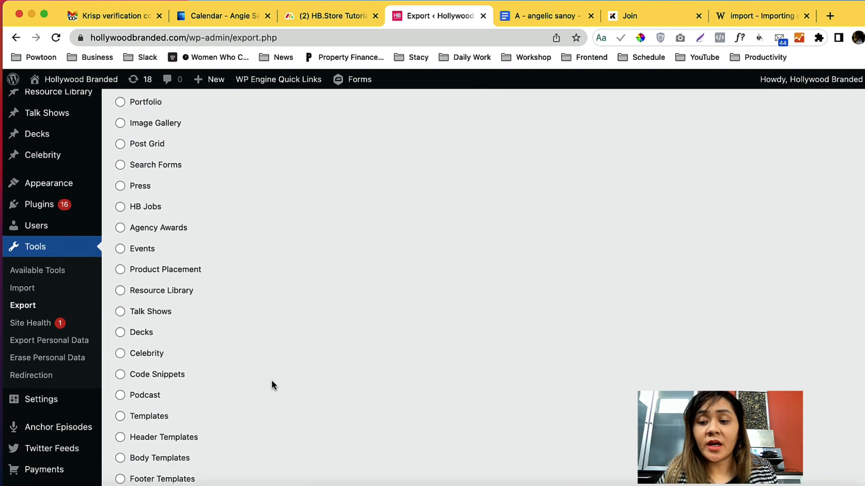
click(165, 429)
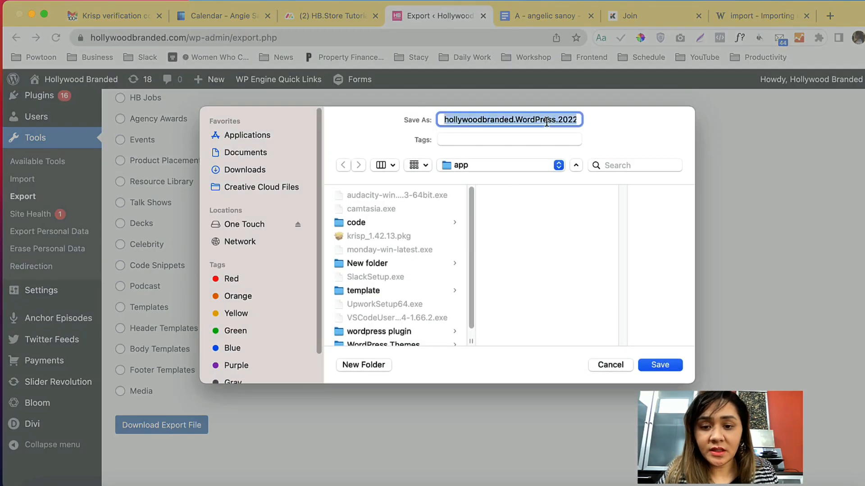
click(660, 365)
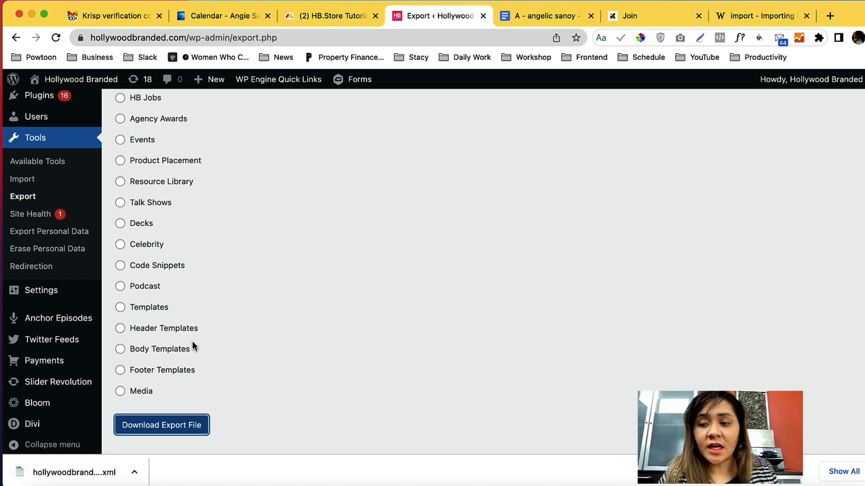
click(134, 472)
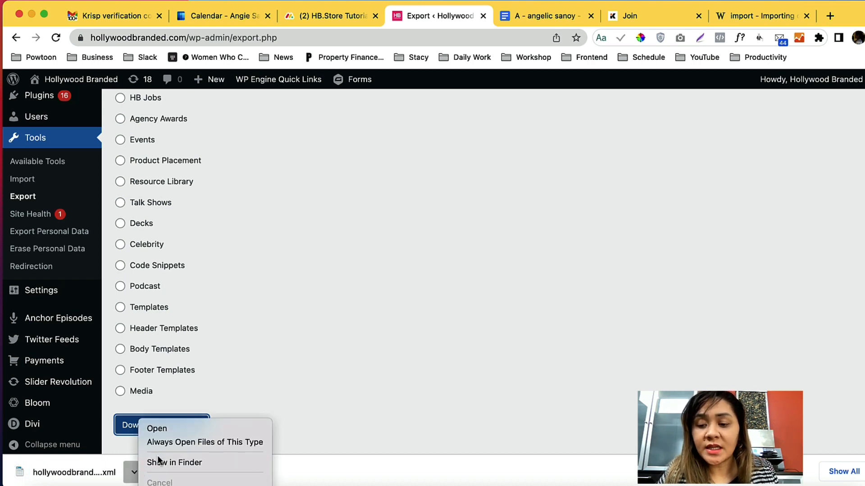
click(158, 460)
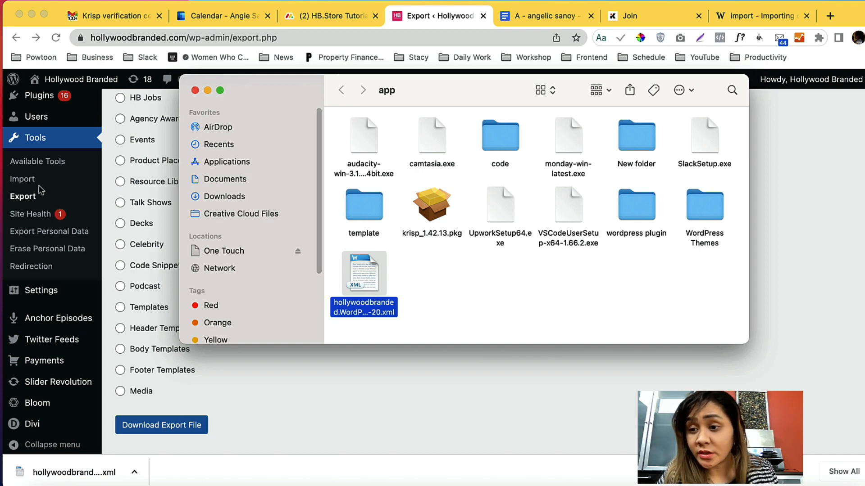
Run the WordPress importer from the site's import tools and start choosing a file to upload.
click(20, 191)
click(20, 180)
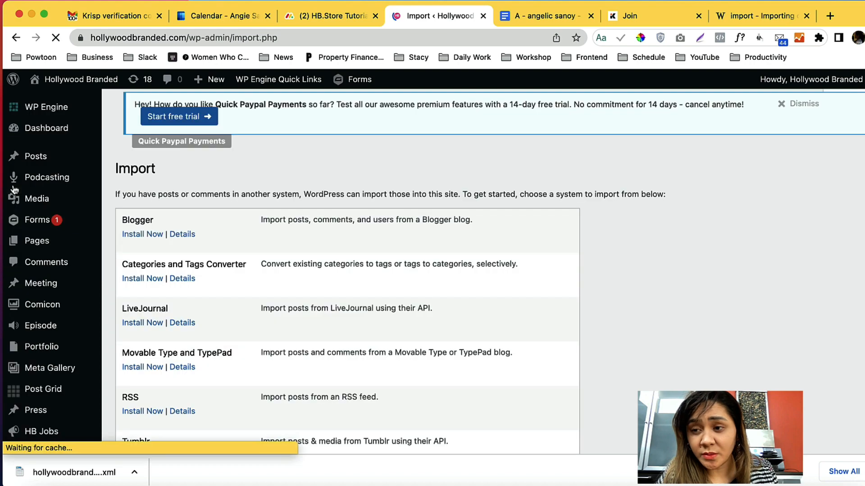
scroll(169, 311, down, 7)
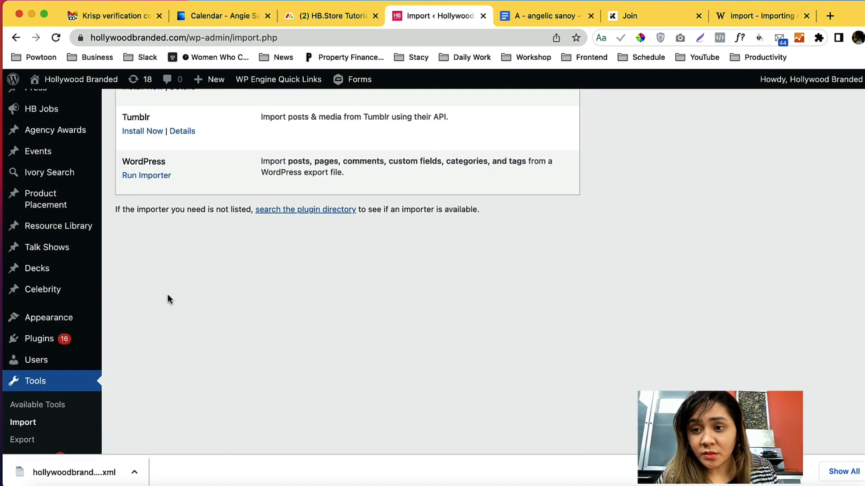
click(151, 191)
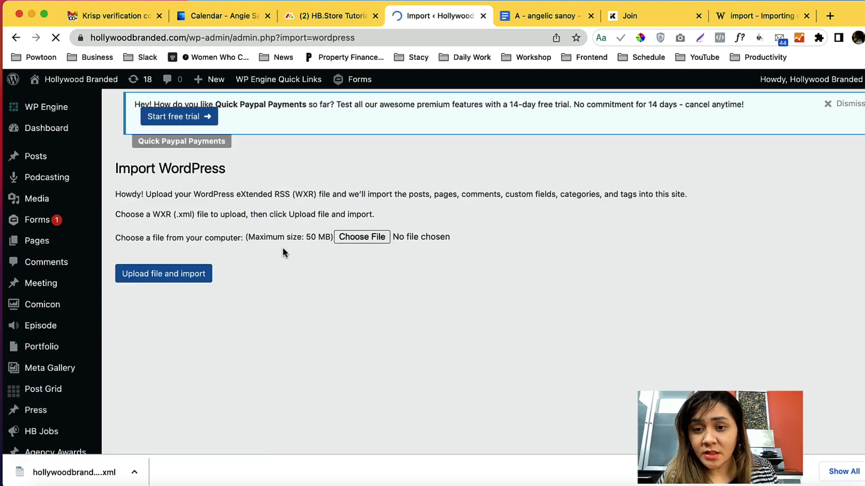
click(362, 234)
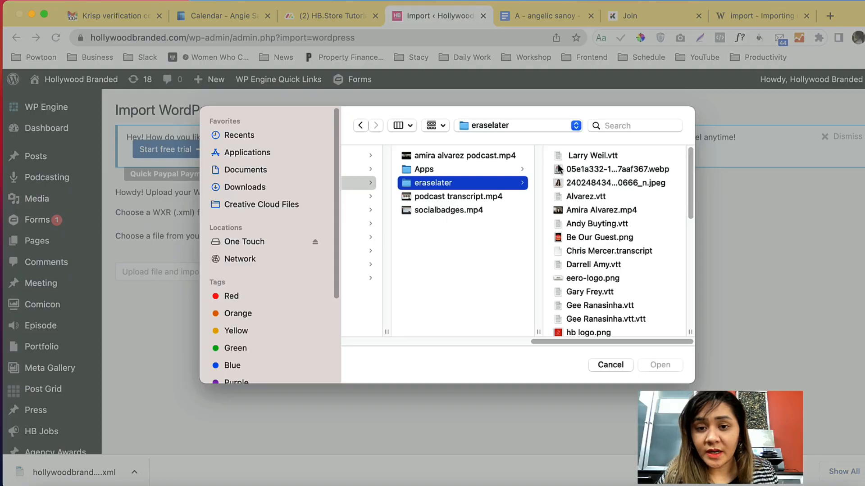
Search this Mac for the exported 2022-12-20.xml file by its file name.
click(603, 128)
key(super+v)
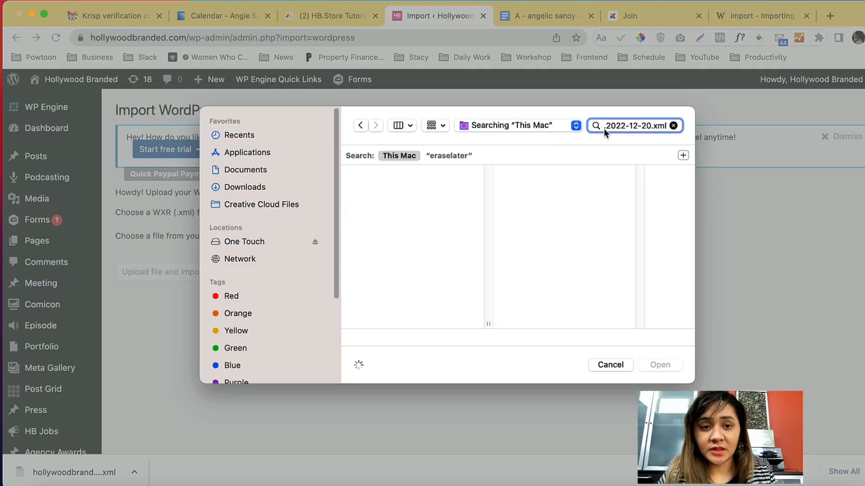
key(Return)
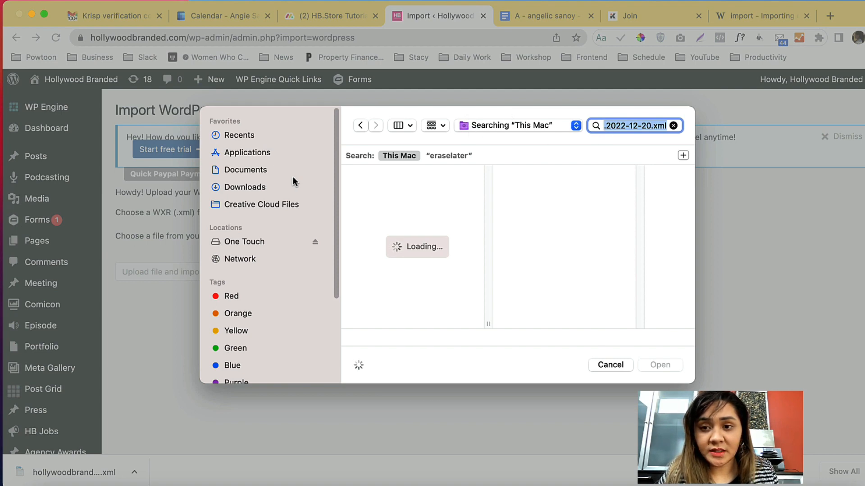
drag(200, 223, 113, 205)
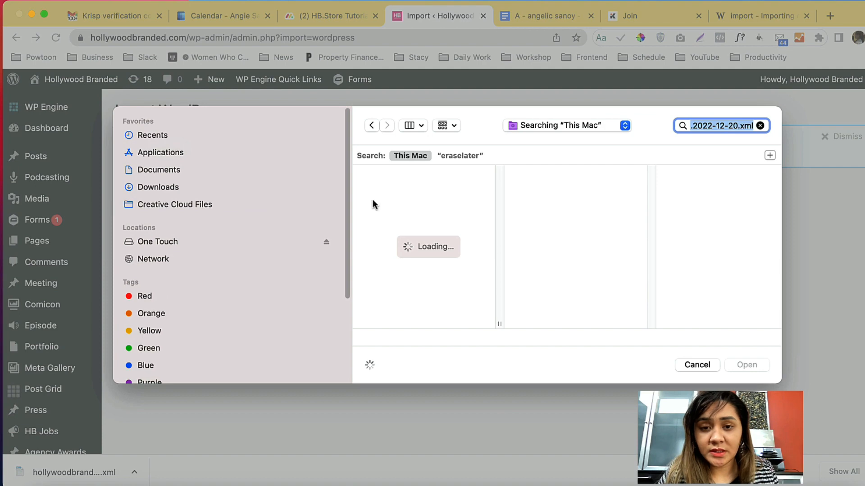
Browse the One Touch drive, the Applications folder and the recent eraselater folder for the exported XML file.
click(187, 168)
click(166, 242)
scroll(180, 187, down, 3)
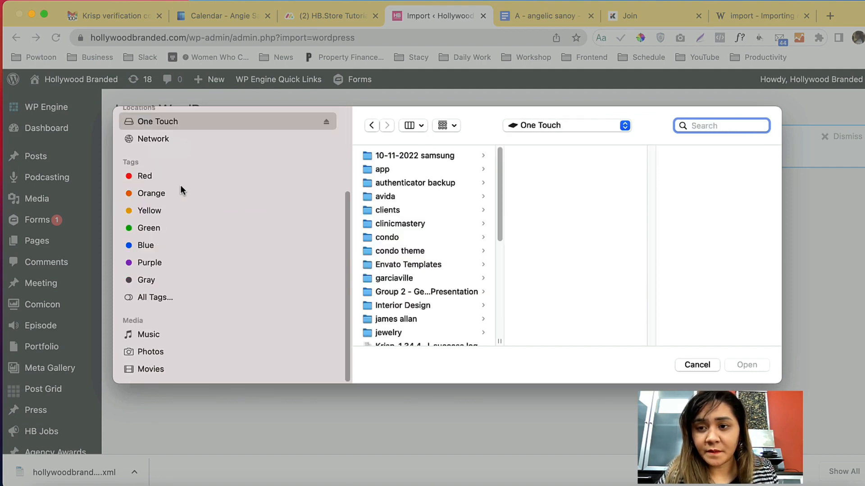
scroll(180, 185, up, 3)
click(167, 152)
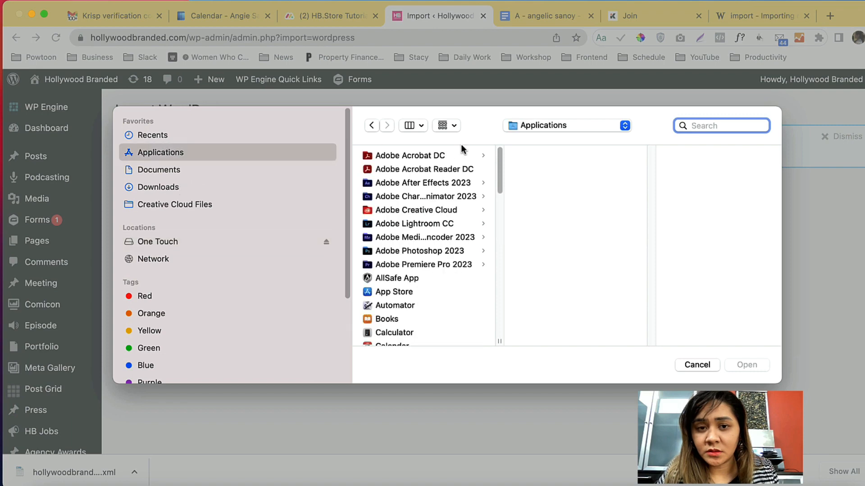
click(547, 126)
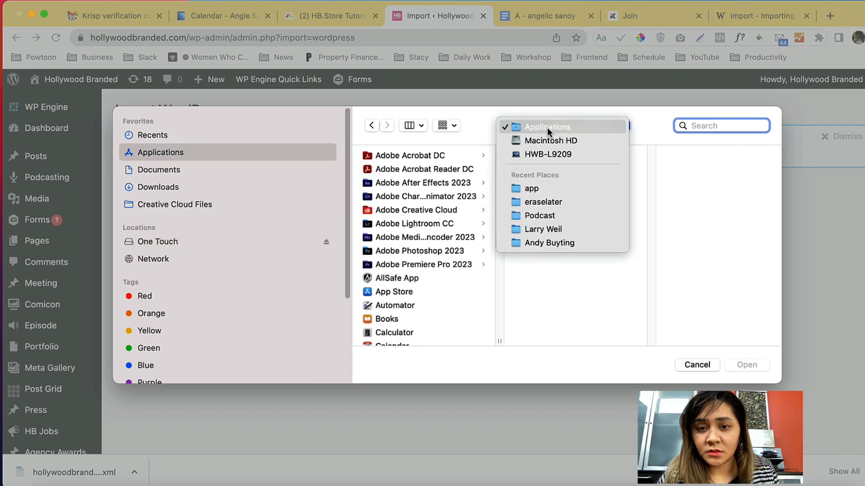
click(544, 201)
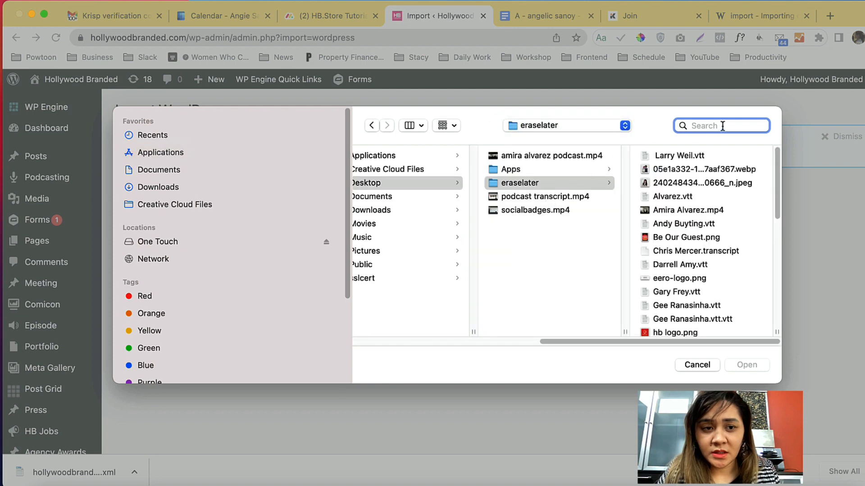
Find hollywoodbranded.WordPress.2022-12-20.xml by its file name, choose it, and upload it to the WordPress importer.
key(super+v)
click(411, 192)
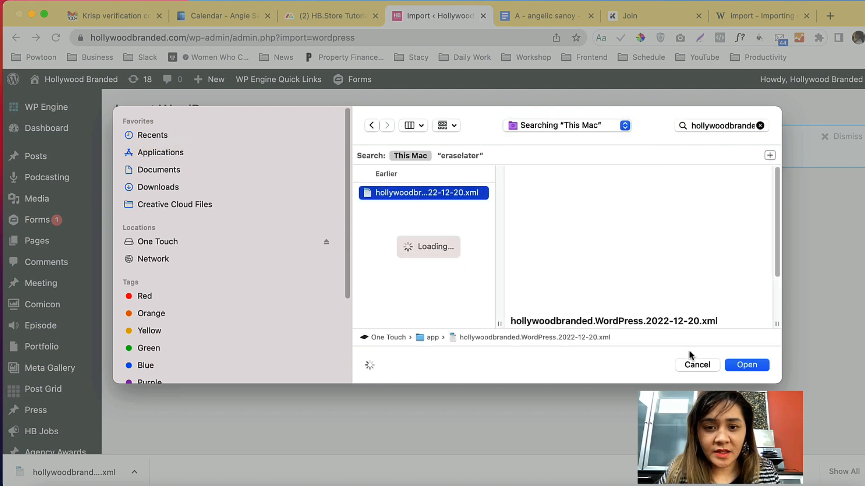
click(727, 365)
scroll(366, 293, down, 1)
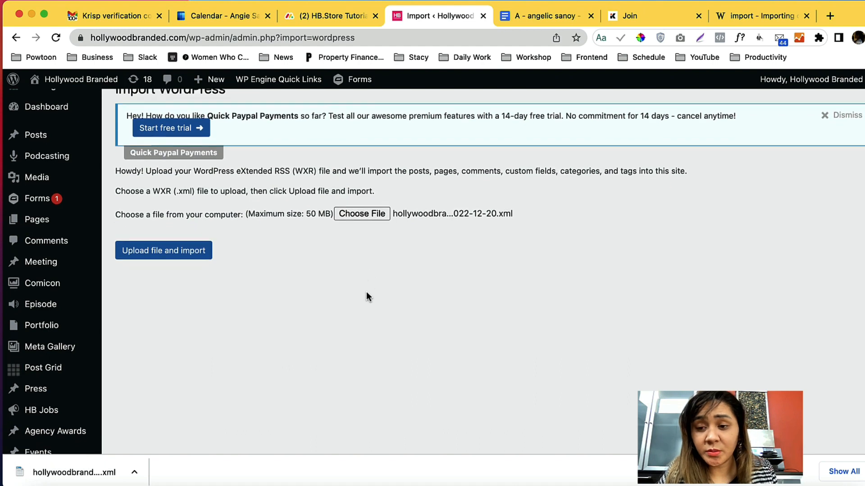
click(198, 253)
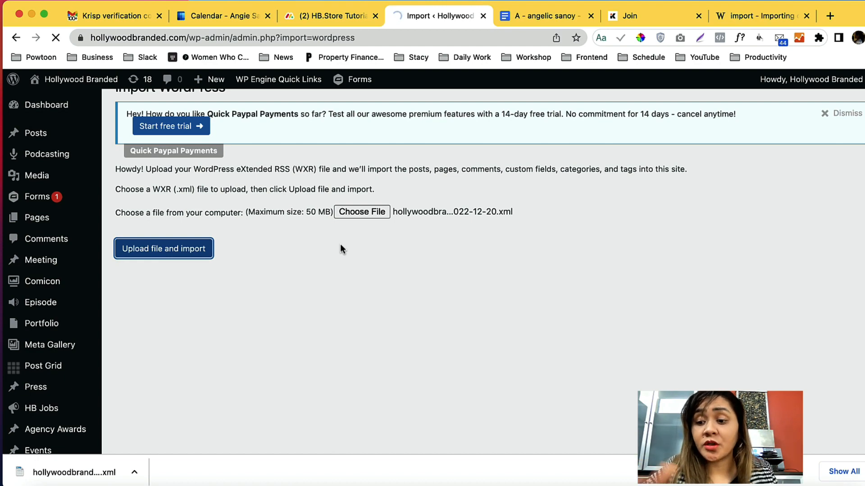
Assign the Hollywood Branded author's posts to the first existing user and view the user choices for the second author.
scroll(237, 303, down, 3)
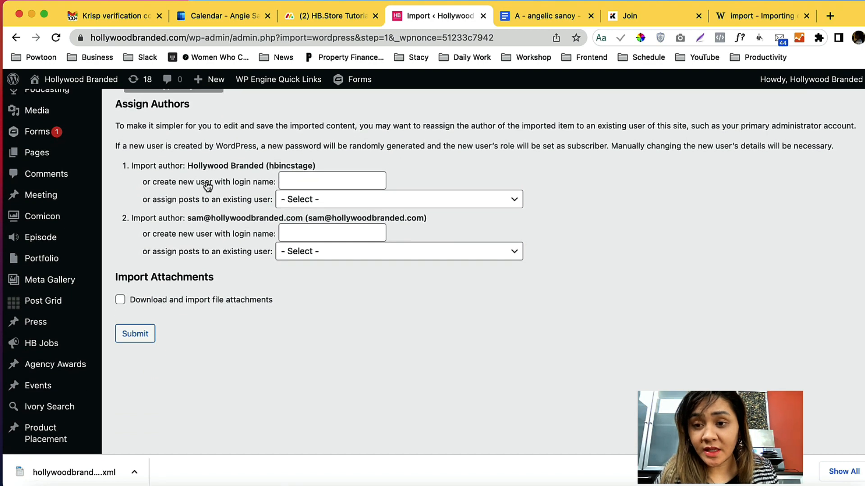
click(344, 203)
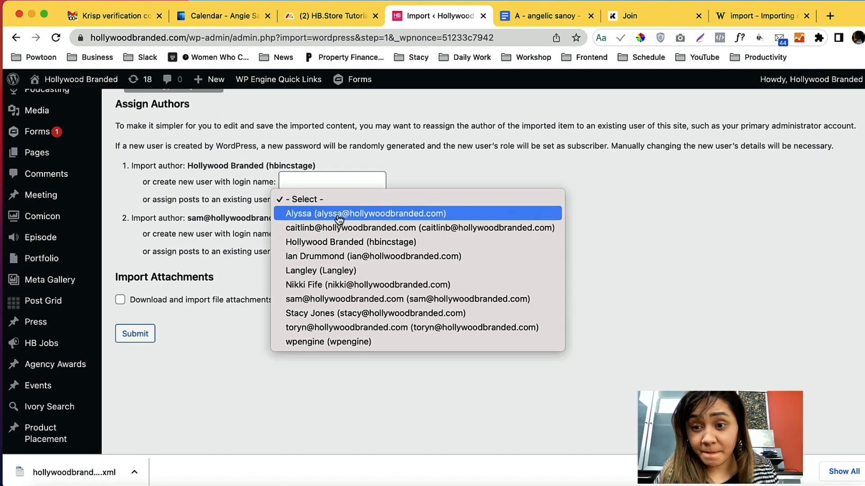
click(339, 218)
click(319, 251)
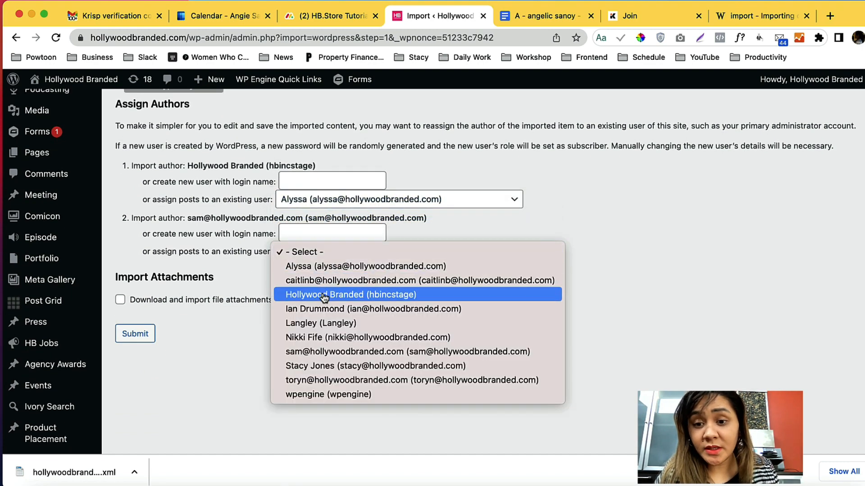
click(219, 261)
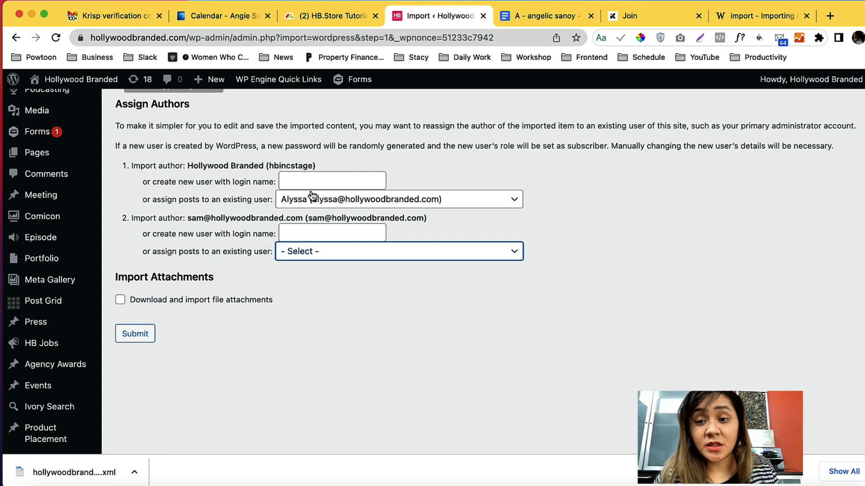
Abandon the author assignment by reloading the importer page.
mouse_move(60, 245)
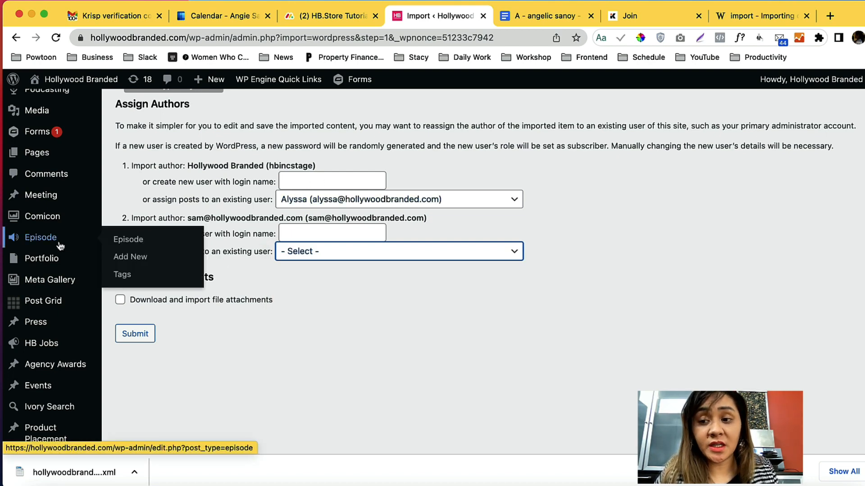
click(228, 230)
scroll(227, 230, up, 3)
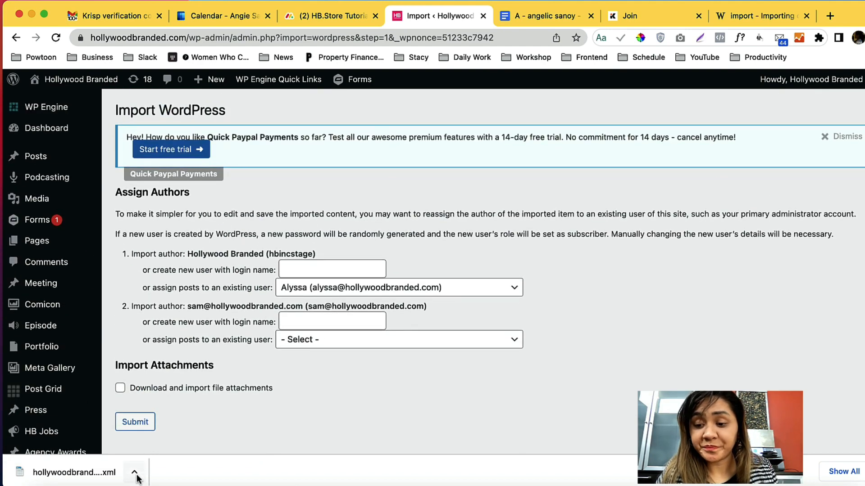
click(260, 32)
key(Return)
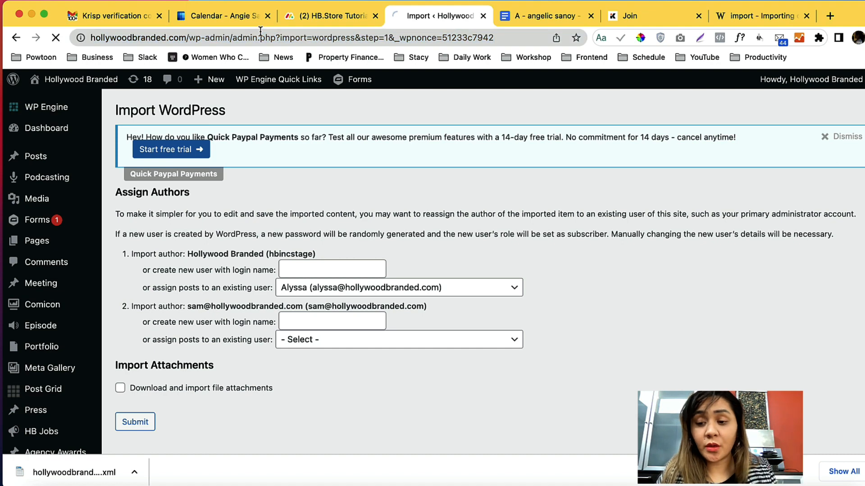
Reveal the downloaded hollywoodbranded.WordPress.2022-12-20.xml in Finder and open it with TextEdit.
click(134, 473)
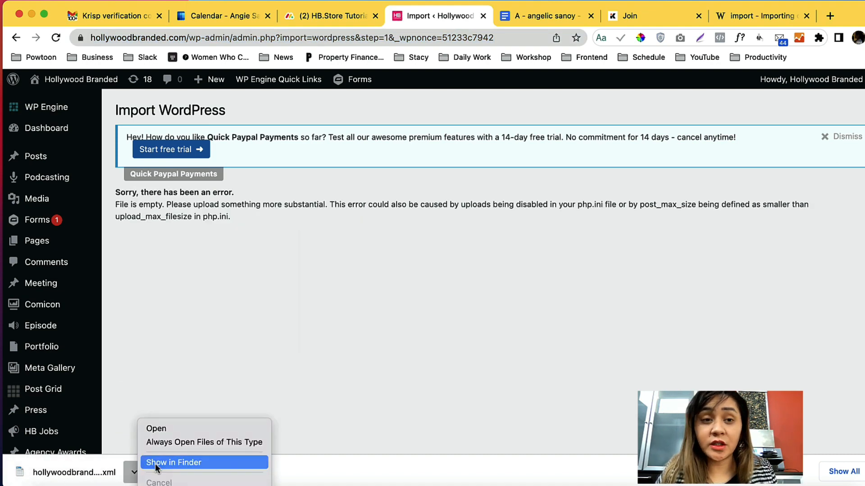
click(155, 463)
right_click(369, 286)
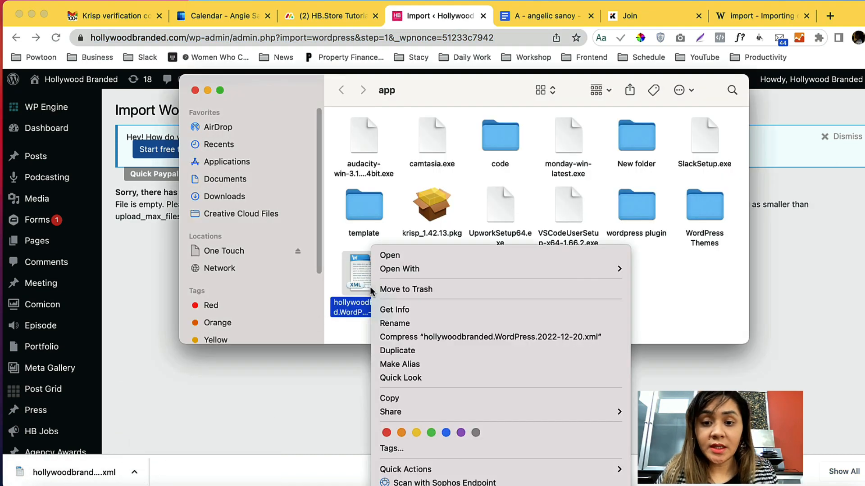
mouse_move(395, 269)
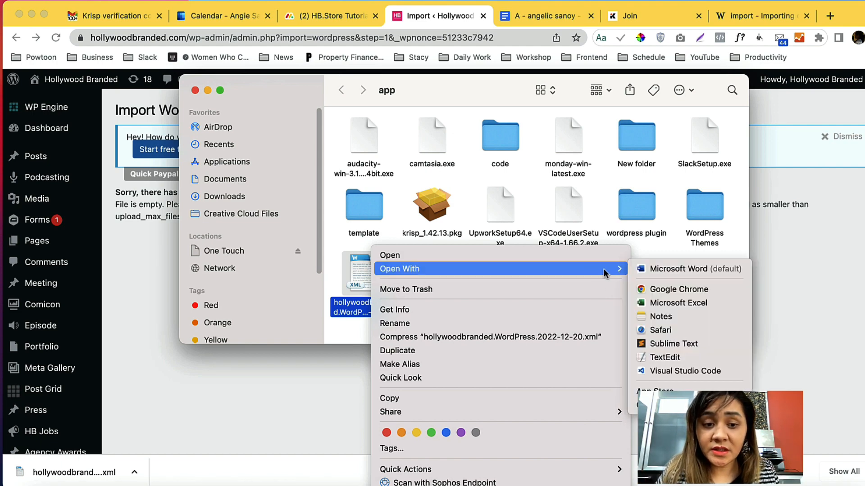
click(674, 358)
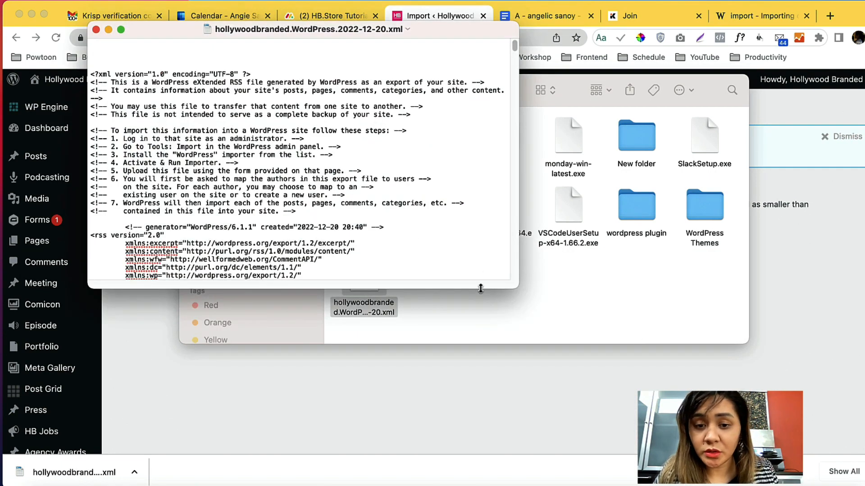
Enlarge the text window and examine the import instructions and channel details at the start of the XML file.
drag(481, 289, 481, 393)
drag(518, 275, 773, 283)
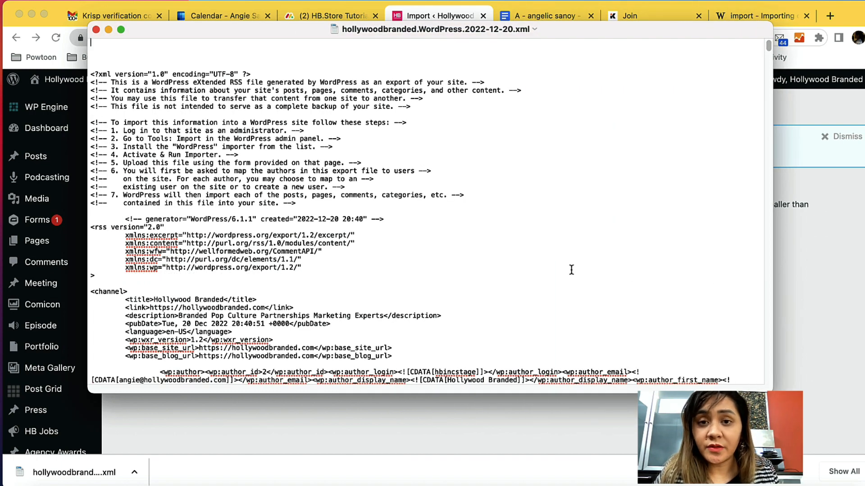
scroll(571, 269, down, 5)
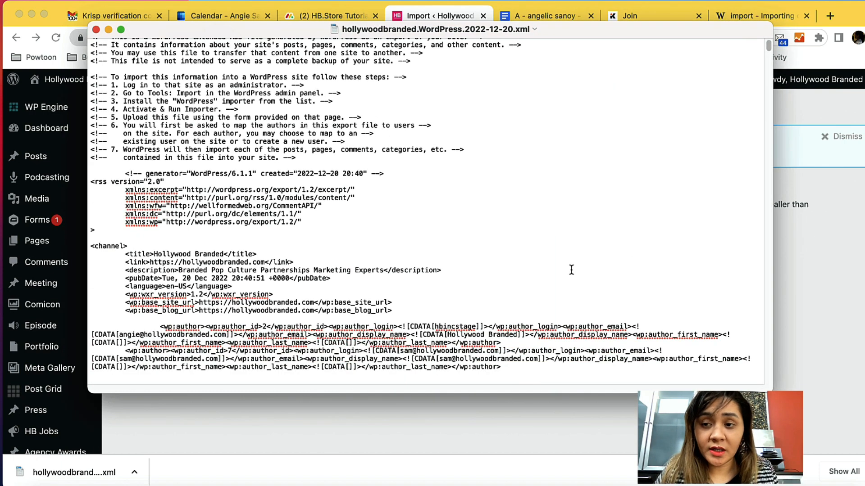
scroll(571, 270, up, 4)
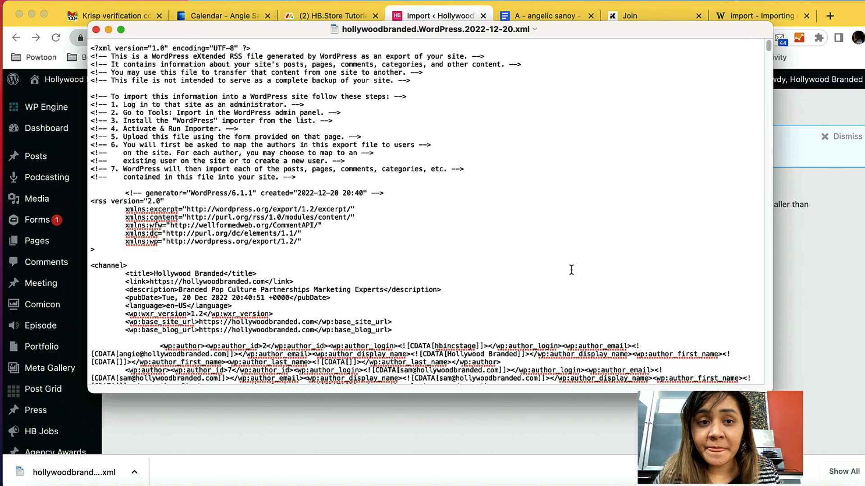
scroll(571, 269, up, 2)
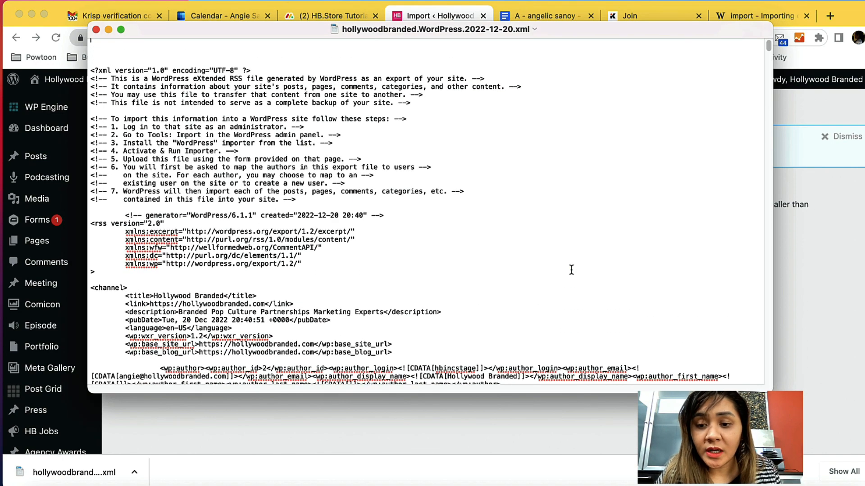
Switch to the WordPress Stack Exchange answer in Chrome and copy the opening tag <wp:post_type> from its first code line.
click(773, 15)
click(773, 15)
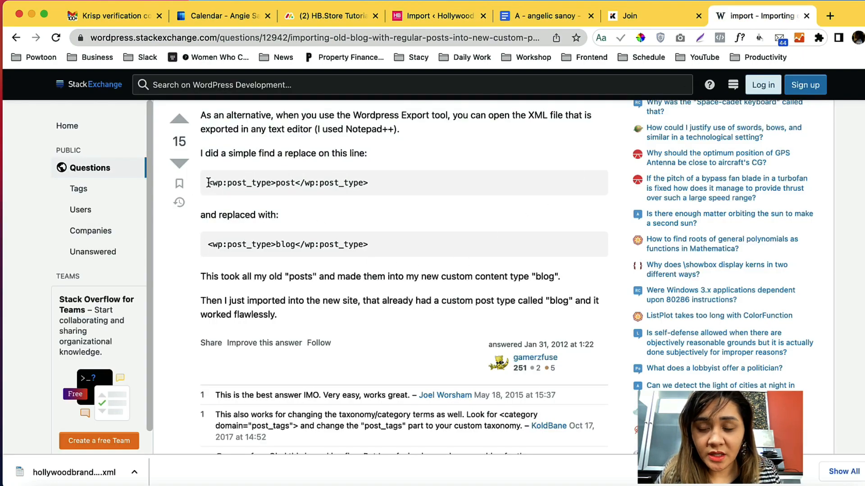
drag(208, 182, 273, 183)
key(super+c)
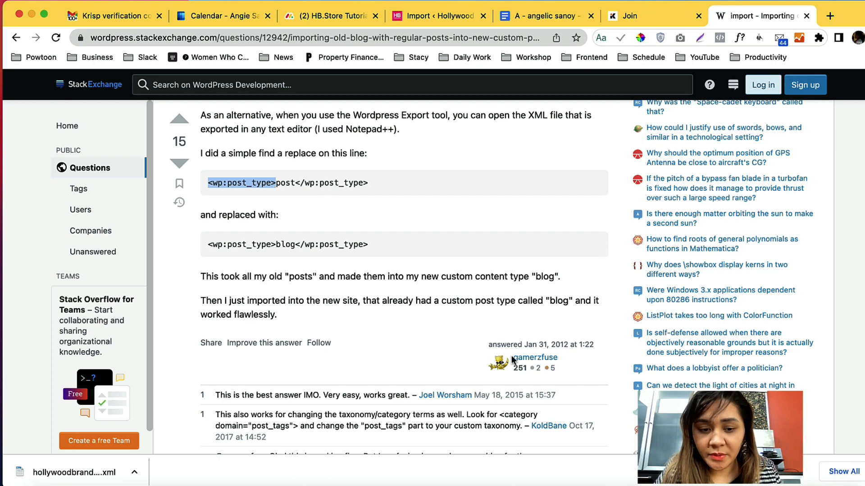
Switch back to TextEdit and find <wp:post_type> in the exported XML file.
click(617, 485)
key(super+f)
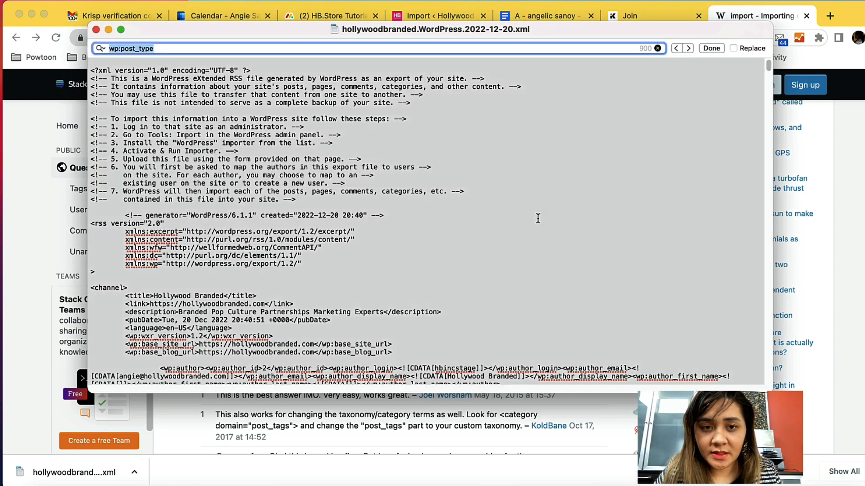
key(super+v)
key(Return)
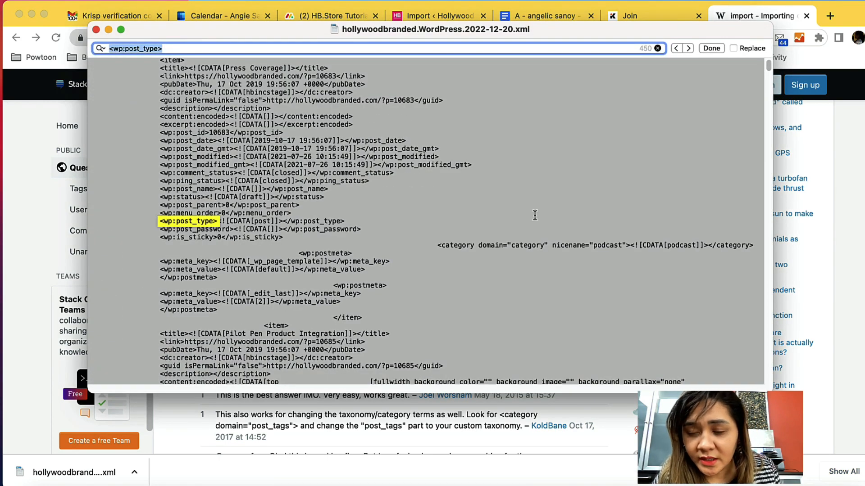
Copy the post type value <![CDATA[post]]> from the file, enable replacing, and make the copied value the search text.
click(228, 222)
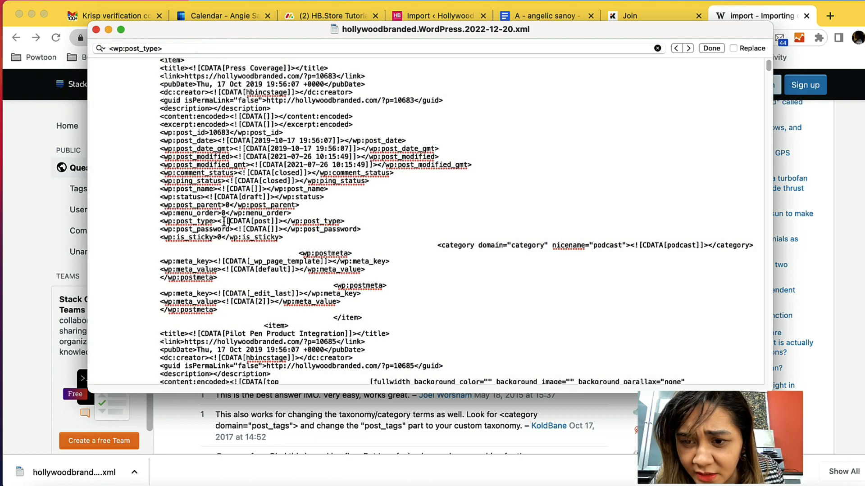
drag(218, 221, 283, 222)
key(super+c)
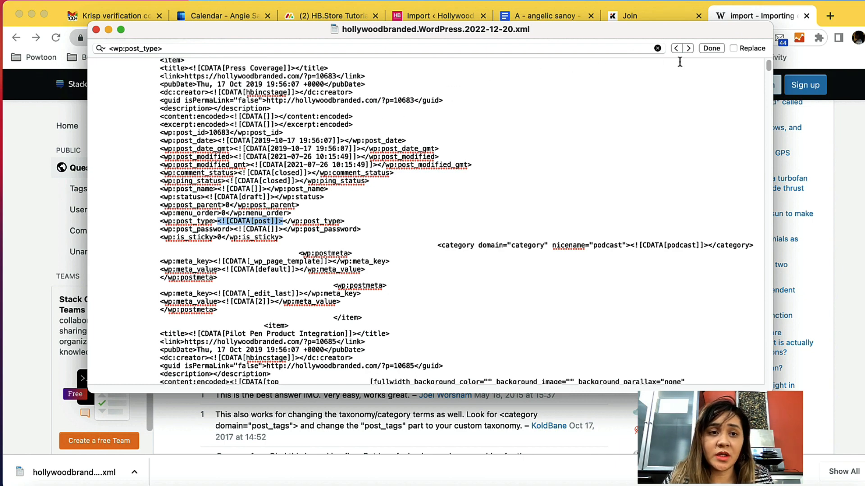
click(733, 48)
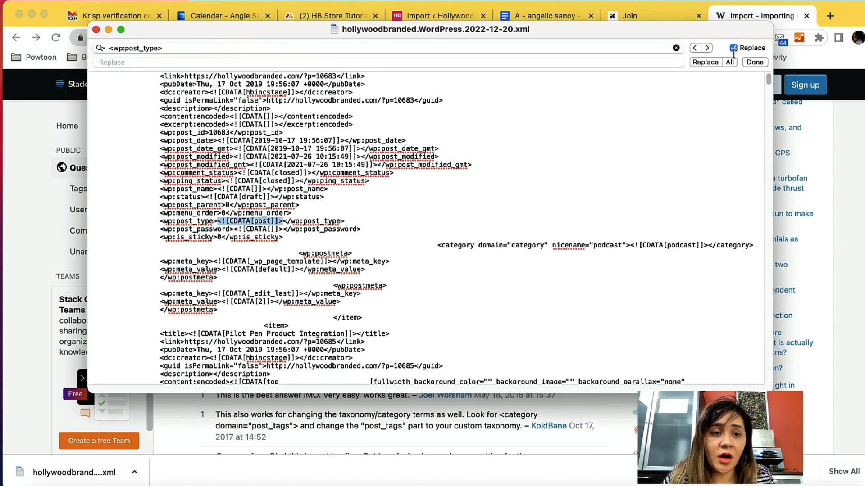
triple_click(175, 51)
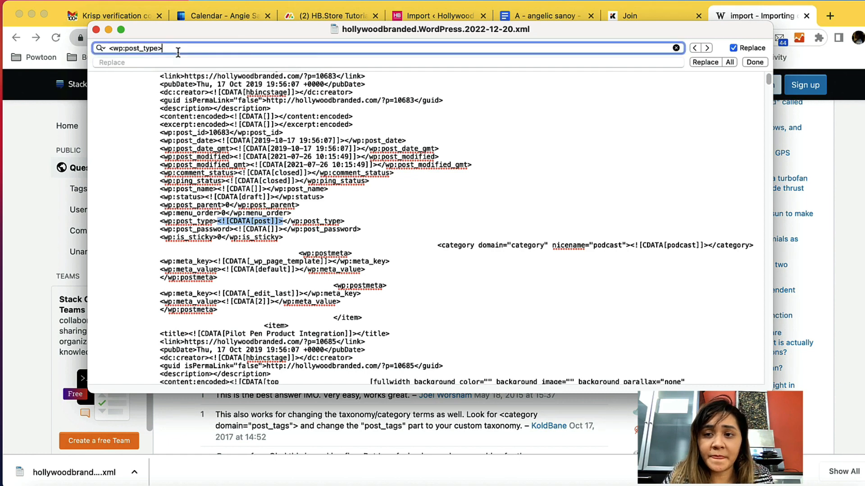
key(super+v)
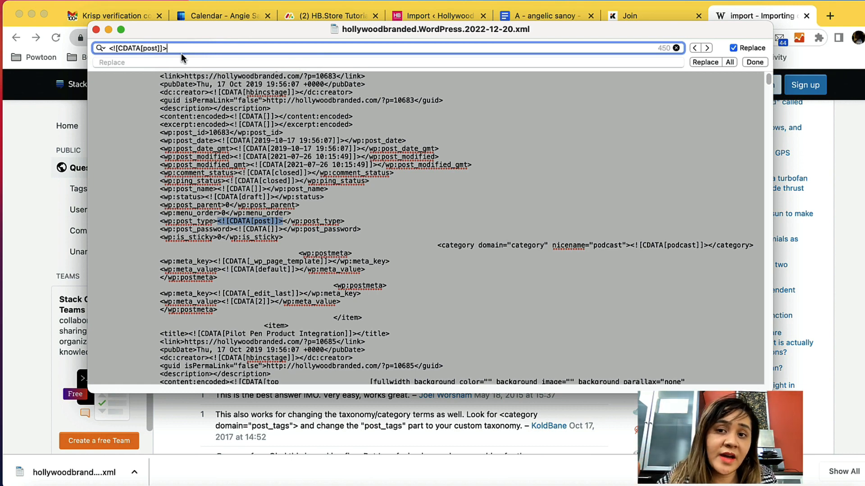
Replace every occurrence of <![CDATA[post]]> in the XML file with <![CDATA[episode]>.
click(153, 65)
key(super+v)
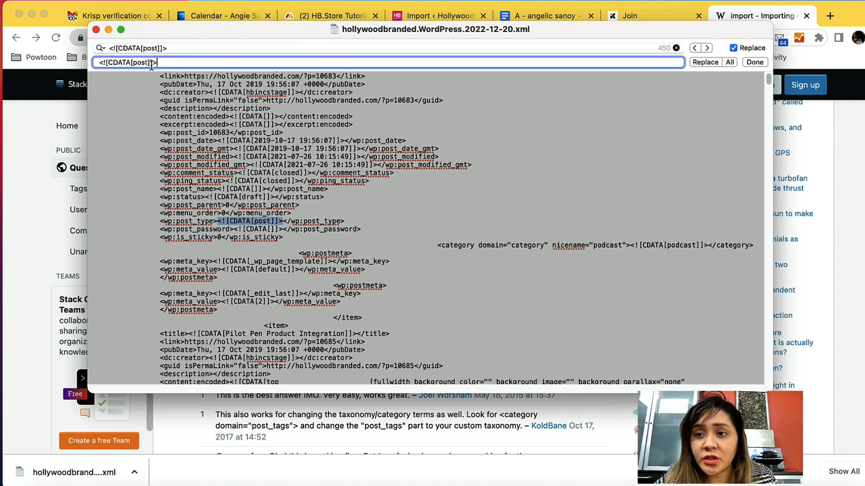
drag(136, 63, 146, 63)
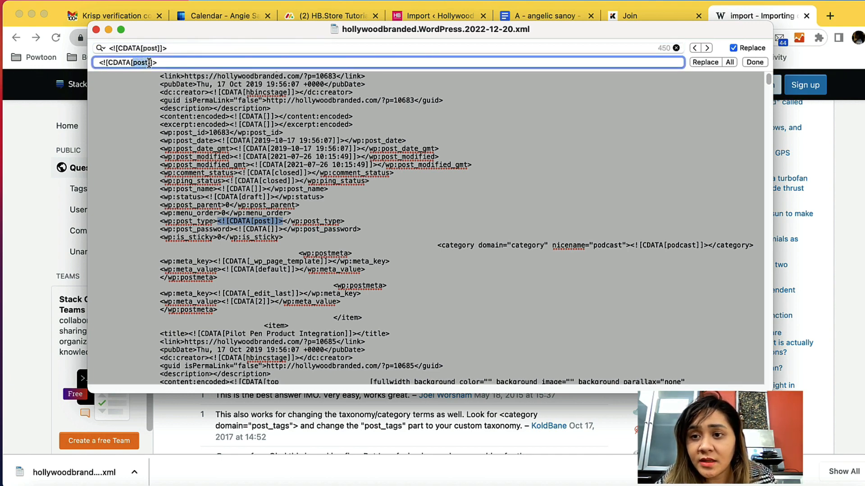
text(episode)
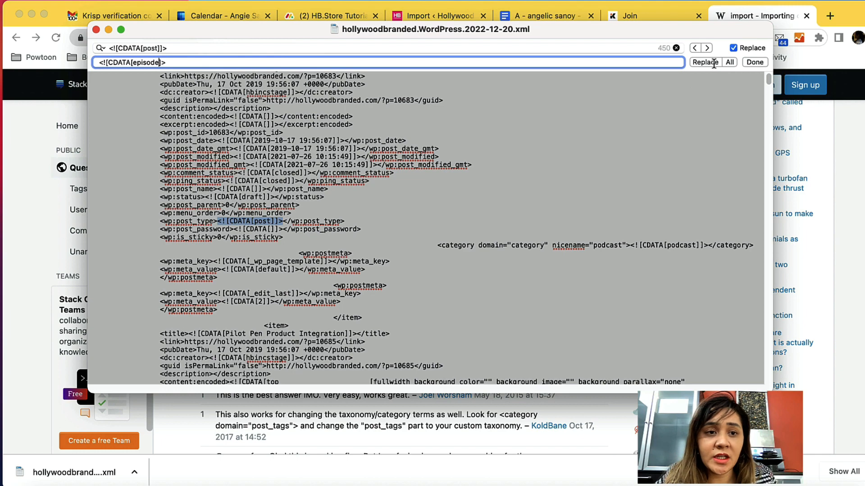
click(729, 62)
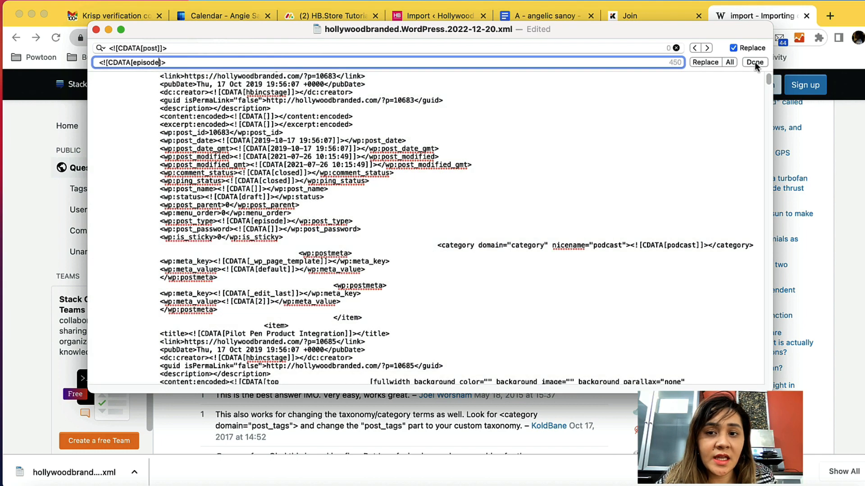
Finish the find and replace, then close the edited XML document and accept its saved changes.
click(754, 63)
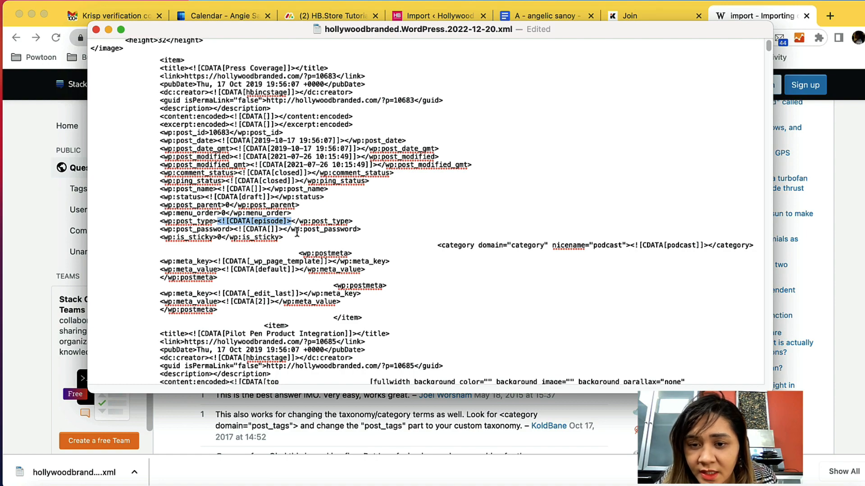
click(96, 30)
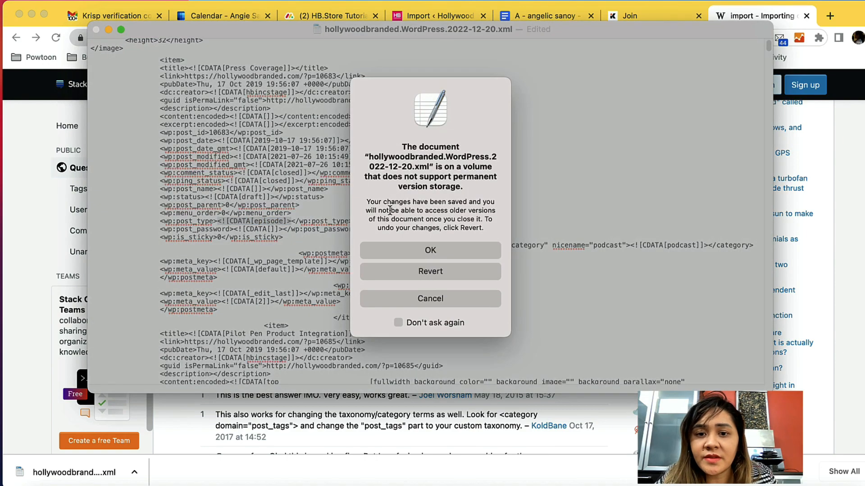
click(434, 250)
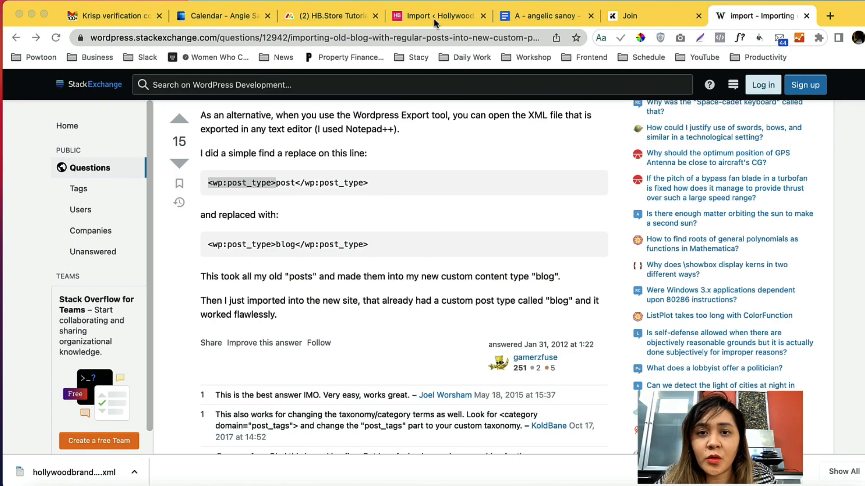
Switch to the WordPress admin in Chrome, reload the failed import, and run the WordPress importer from the Import page.
click(433, 18)
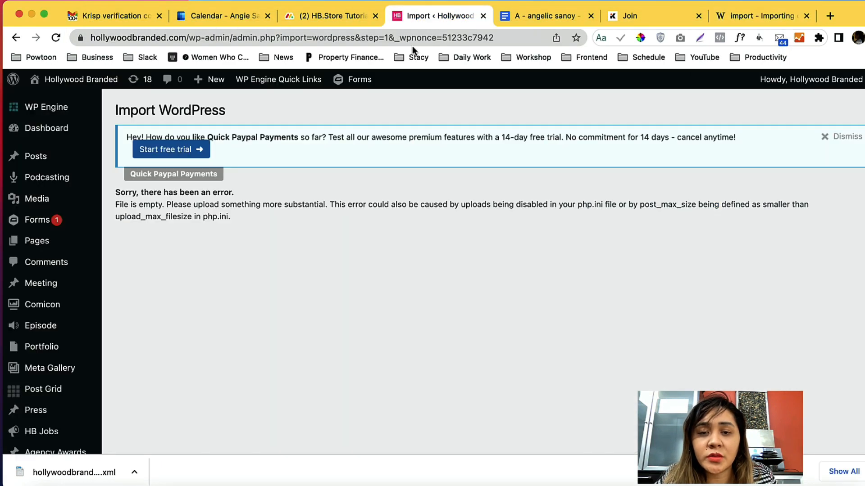
click(413, 41)
key(Return)
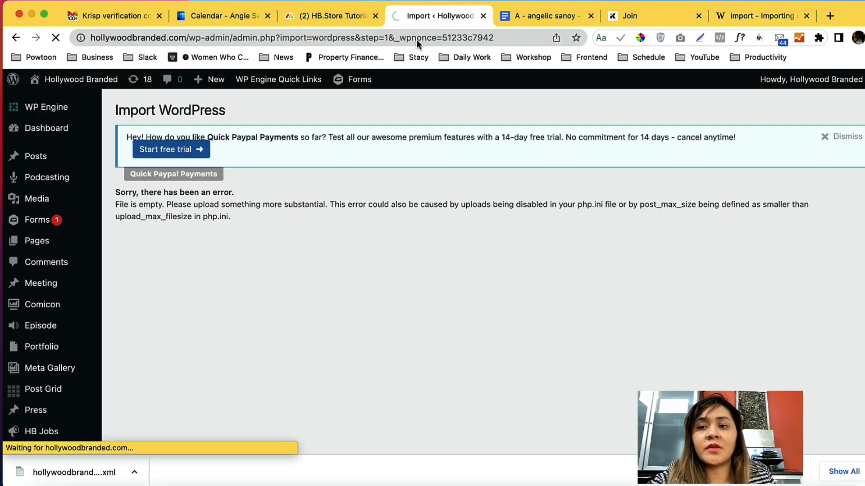
scroll(55, 316, down, 7)
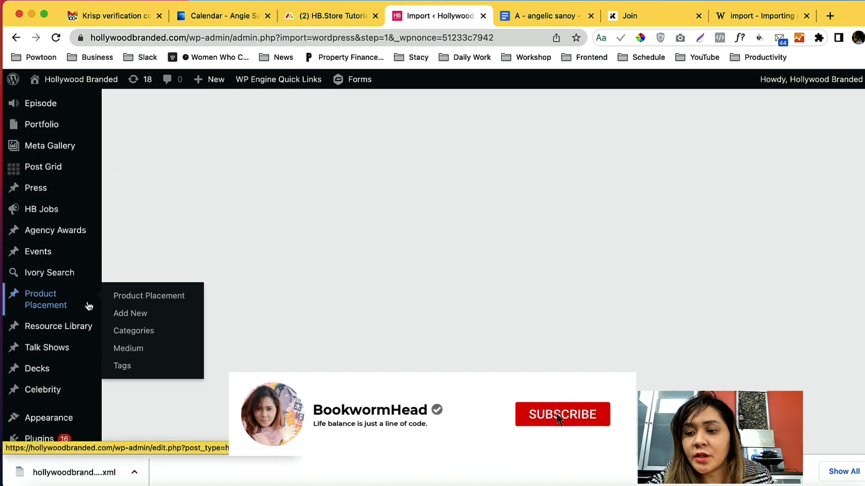
scroll(49, 361, down, 5)
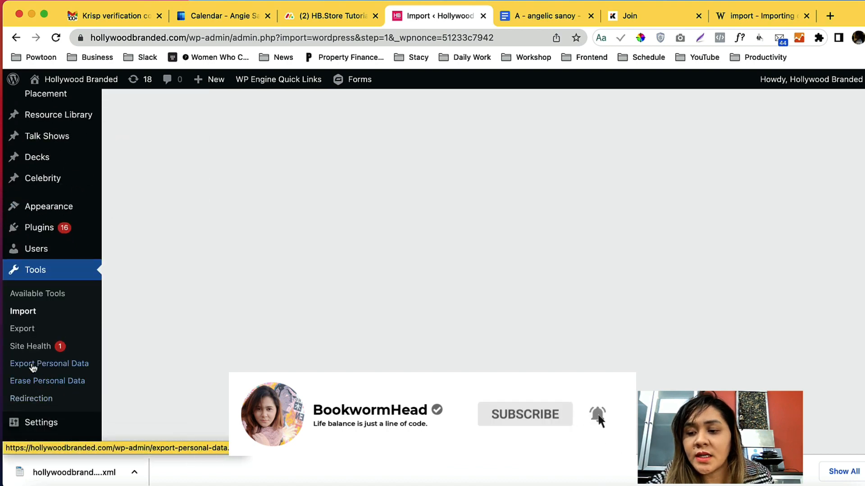
click(35, 317)
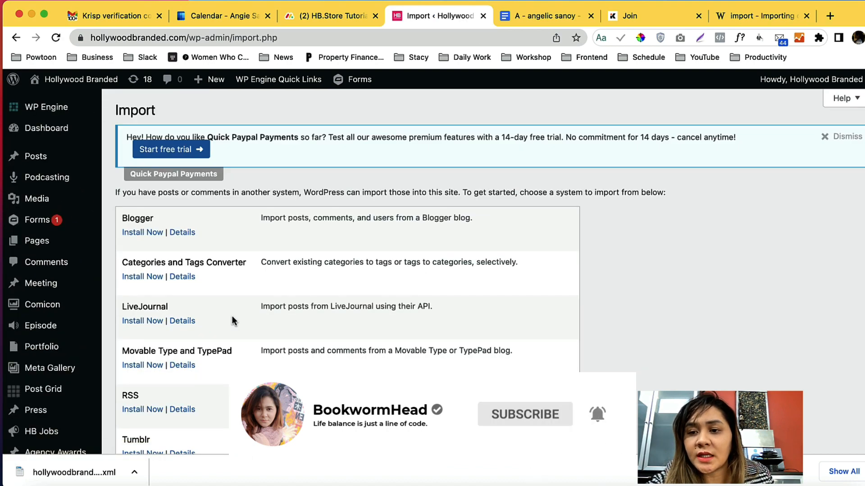
scroll(231, 320, down, 9)
scroll(171, 270, up, 2)
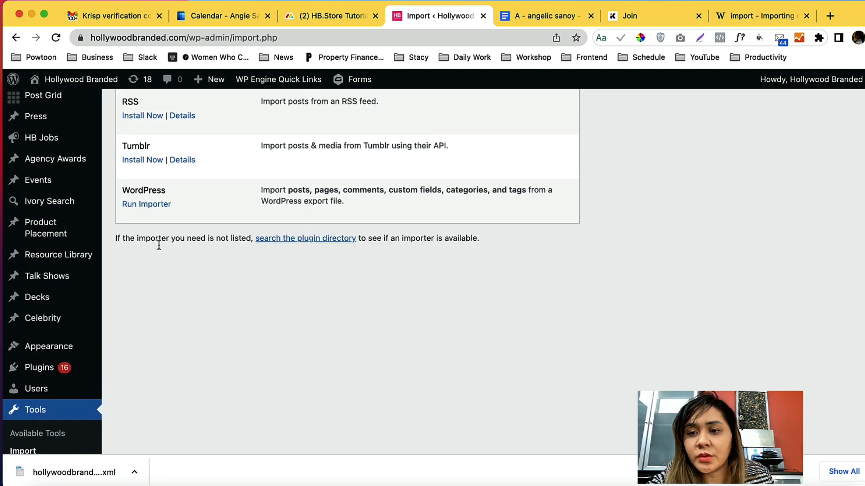
click(149, 206)
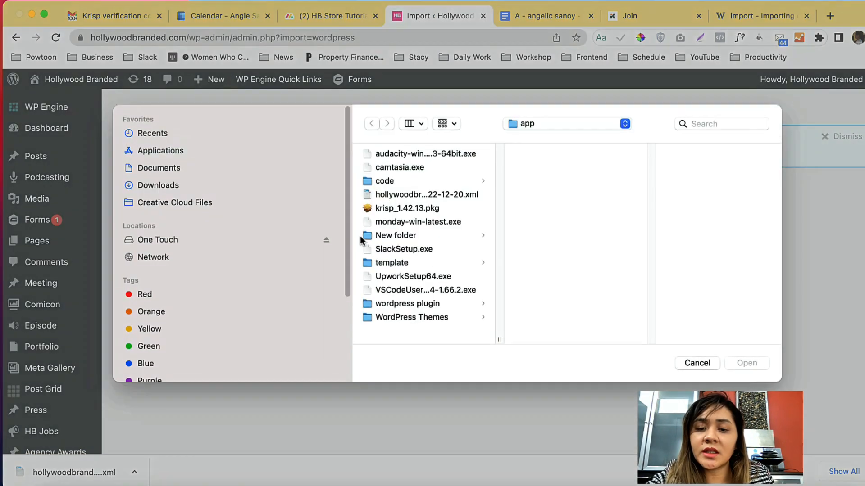
Search the files for "holl", choose the edited hollywoodbranded.WordPress.2022-12-20.xml in the One Touch app folder, and upload it for import.
click(360, 235)
click(720, 125)
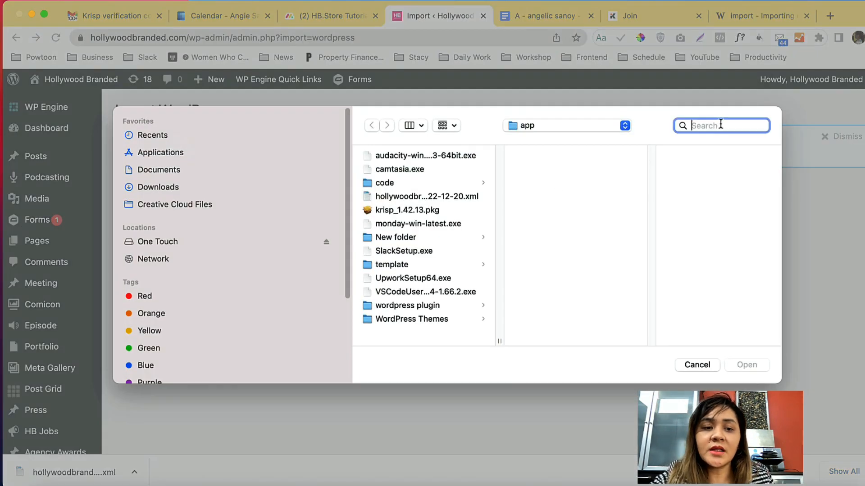
text(holl)
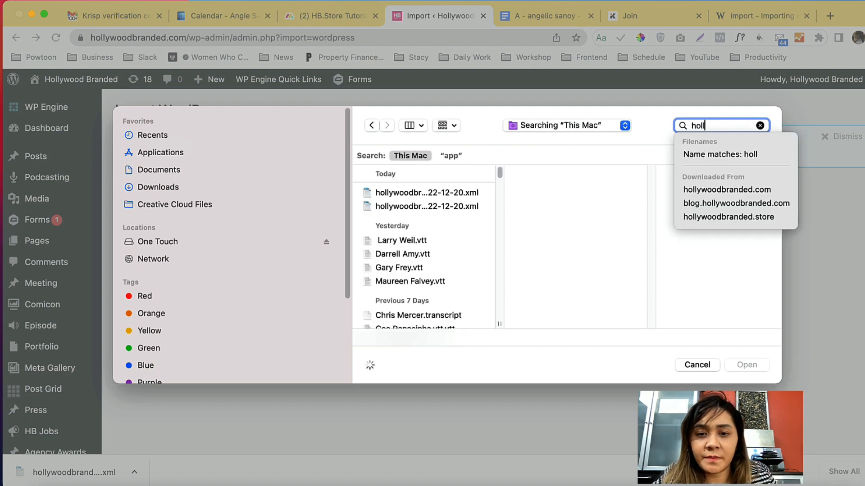
click(436, 195)
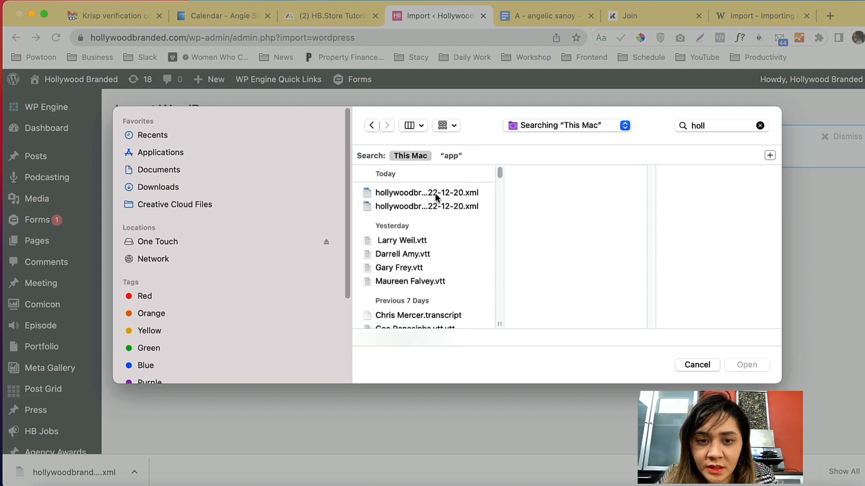
click(436, 194)
scroll(638, 259, down, 5)
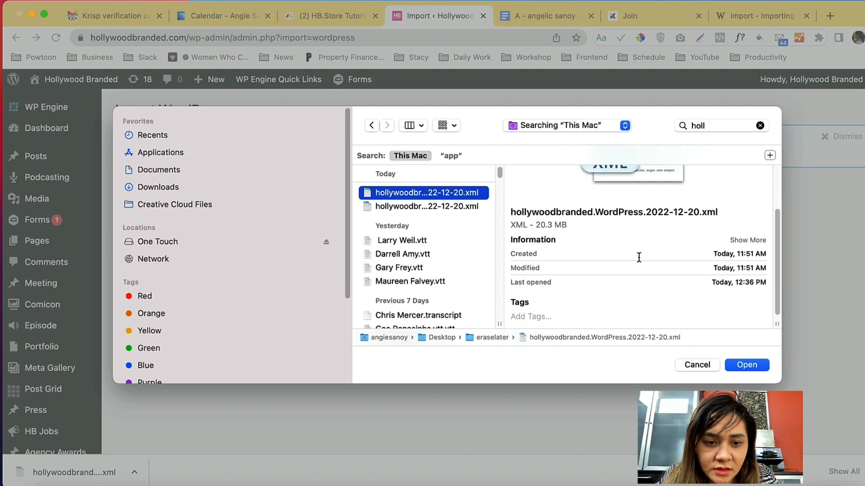
click(455, 207)
scroll(582, 245, down, 5)
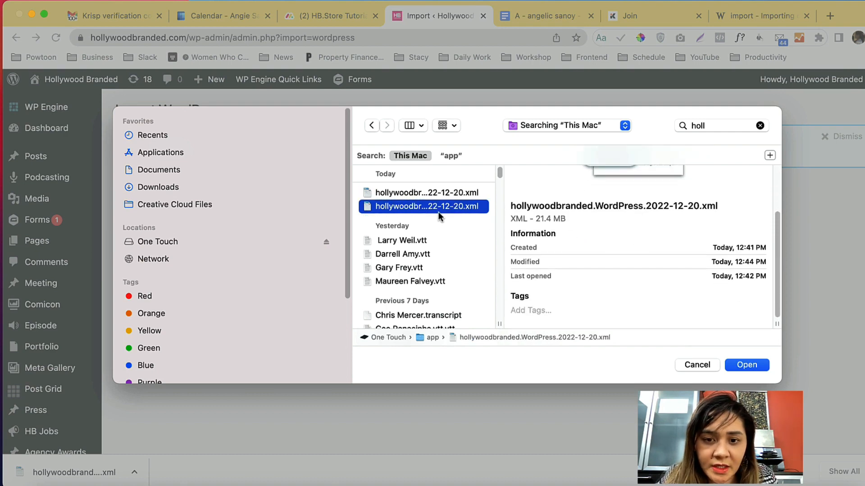
click(748, 366)
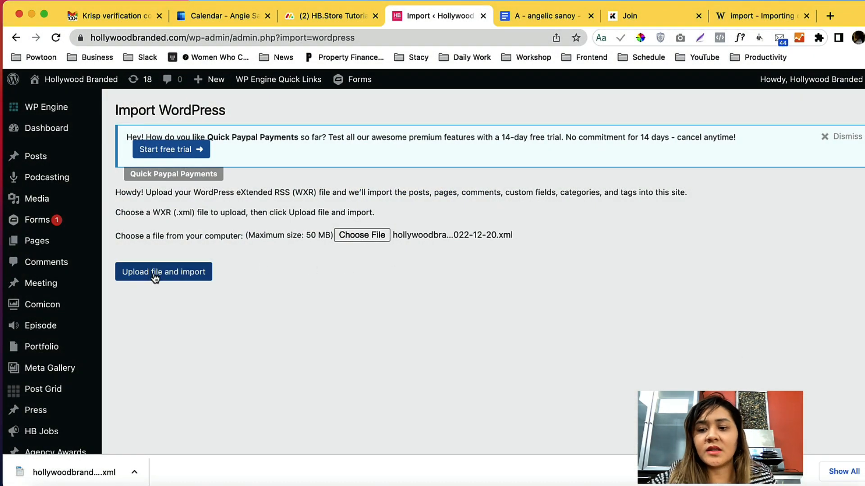
click(156, 276)
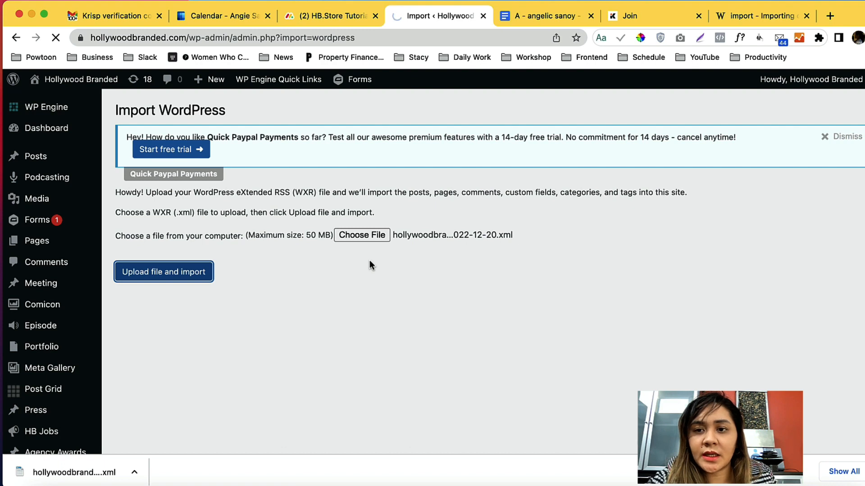
Examine the Assign Authors options and the existing users available for the second import author.
scroll(369, 262, down, 1)
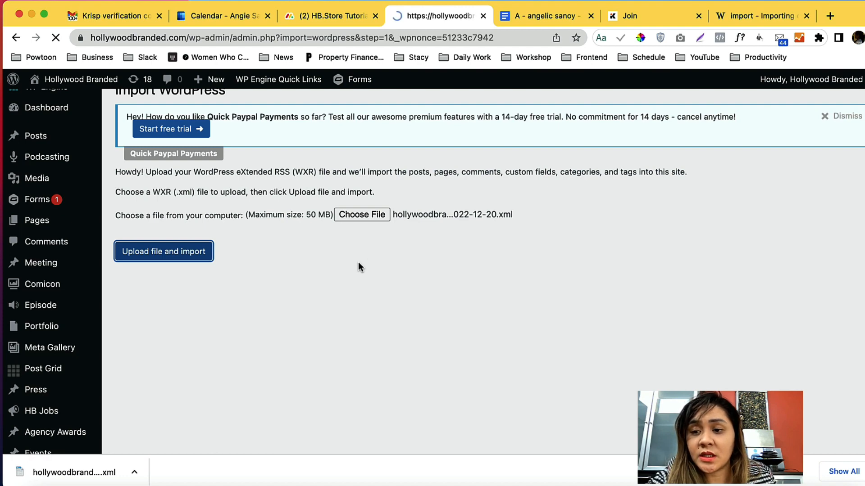
scroll(253, 266, down, 3)
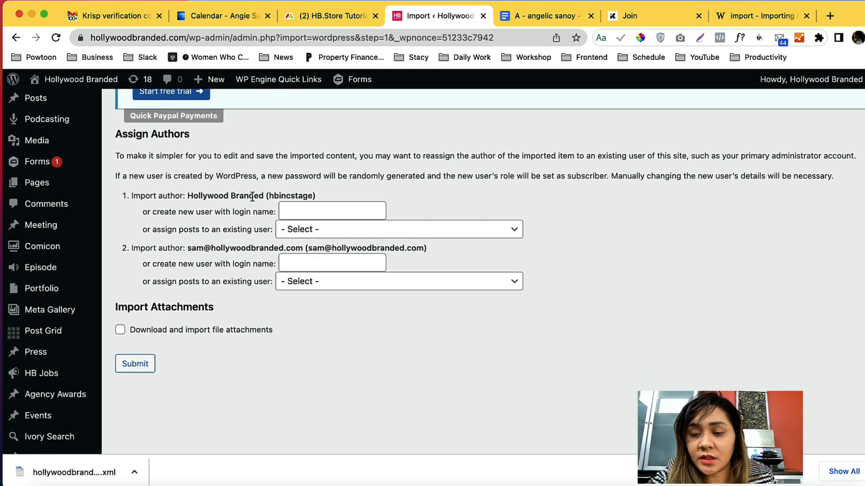
click(329, 287)
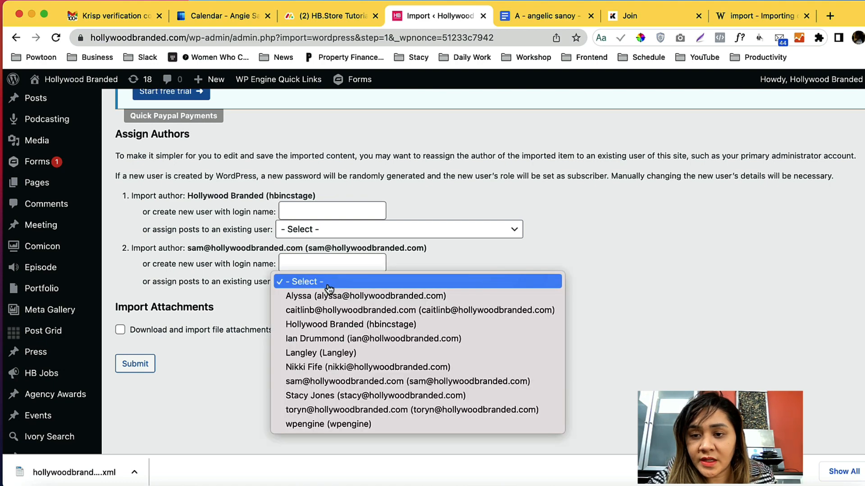
click(329, 287)
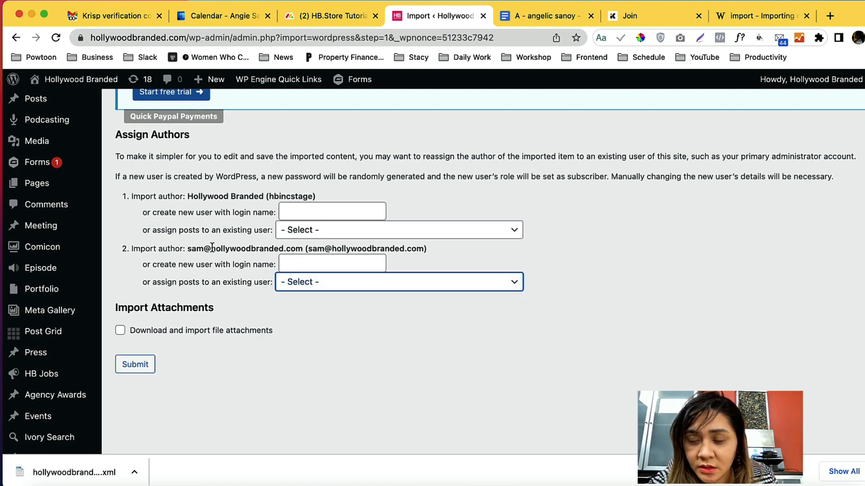
scroll(212, 247, up, 3)
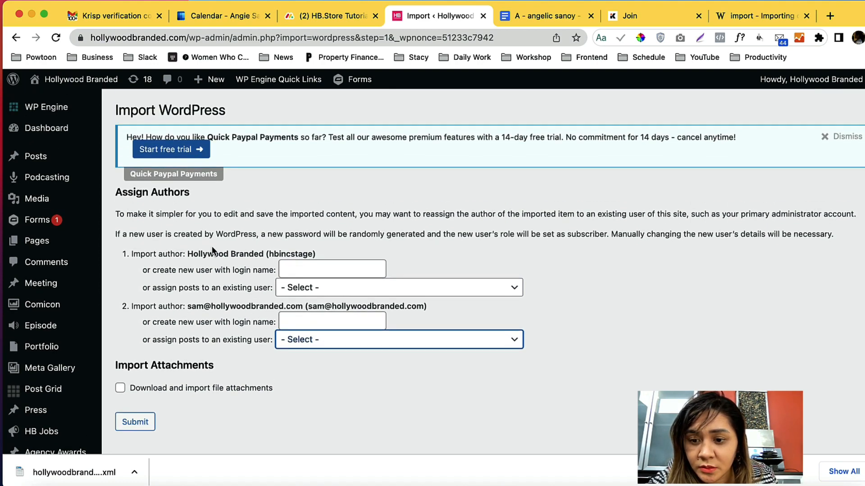
scroll(212, 249, down, 2)
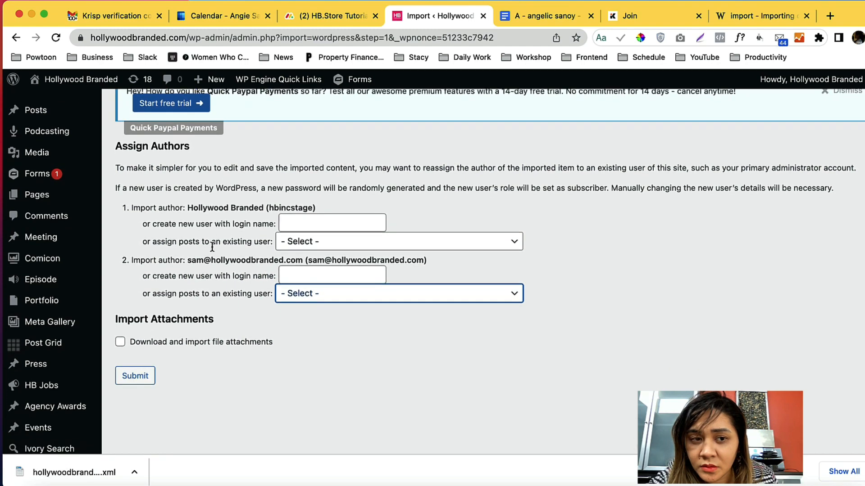
scroll(212, 249, up, 2)
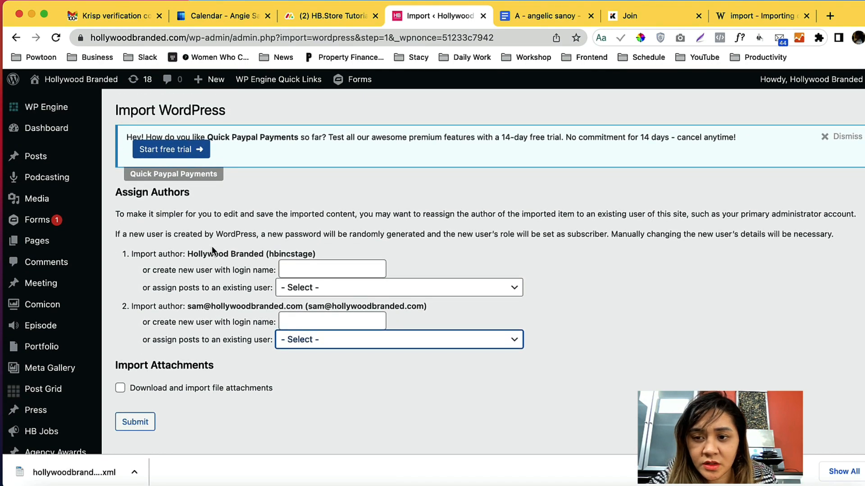
click(646, 3)
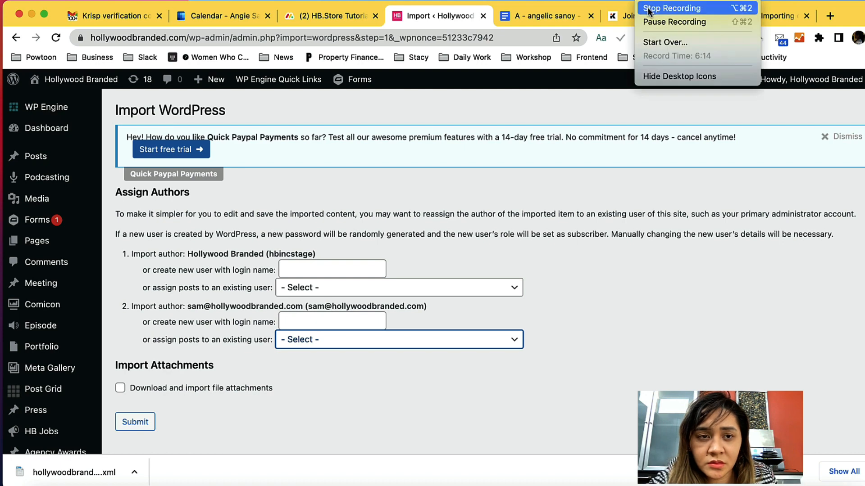
click(648, 8)
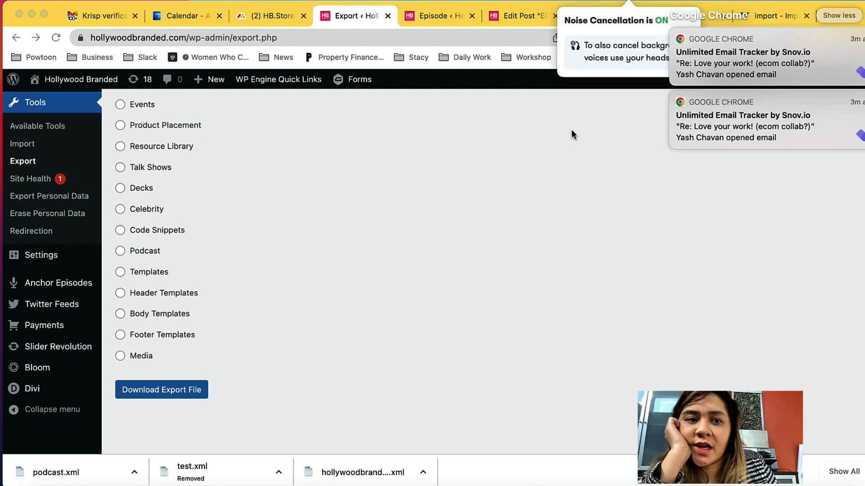
click(671, 30)
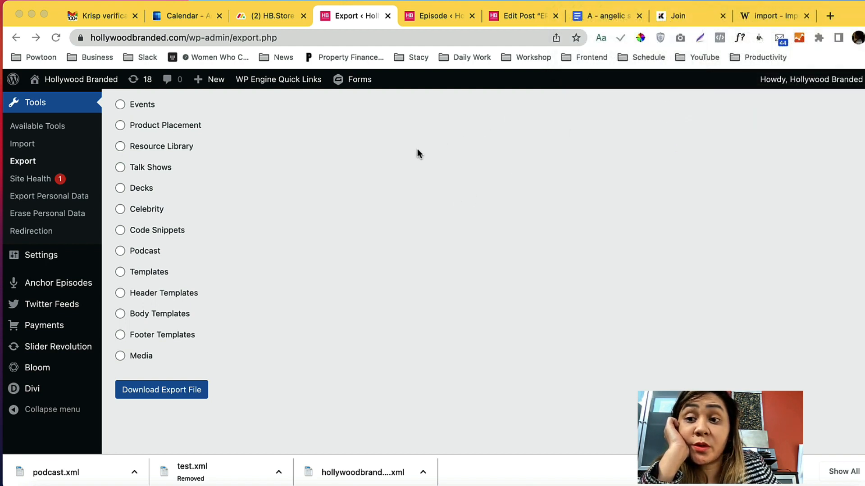
Go from the Export page to the Import tools and start the WordPress importer.
scroll(61, 207, up, 2)
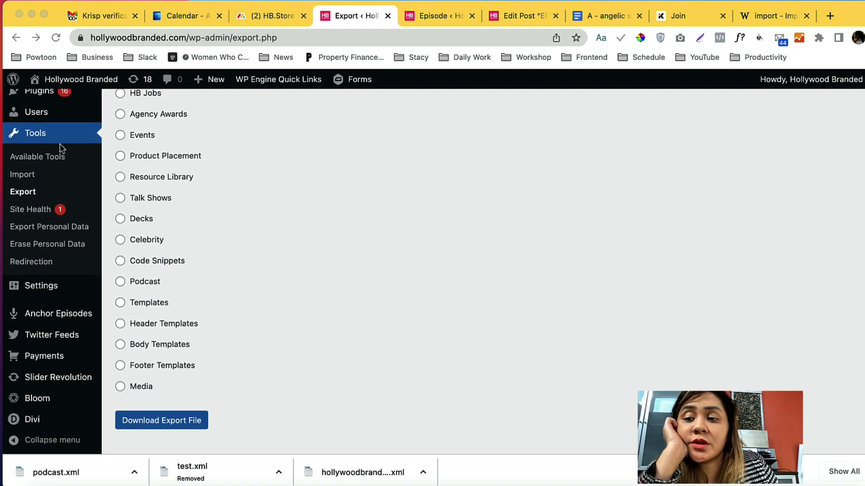
click(30, 179)
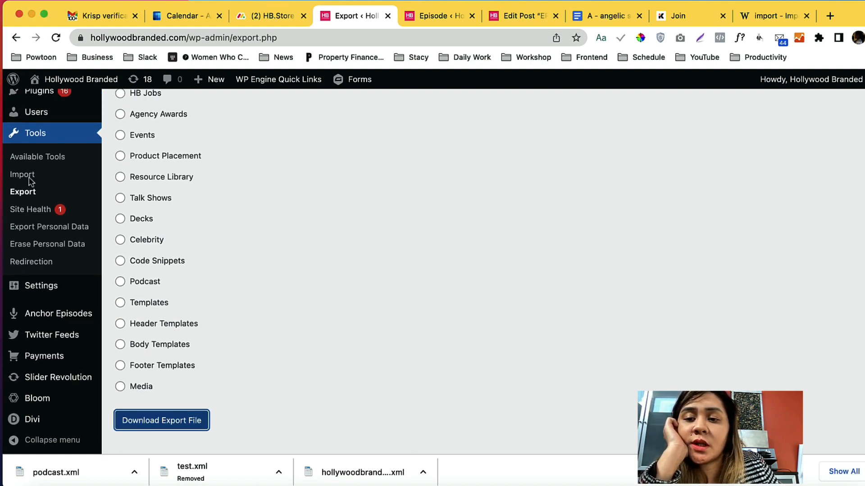
click(30, 179)
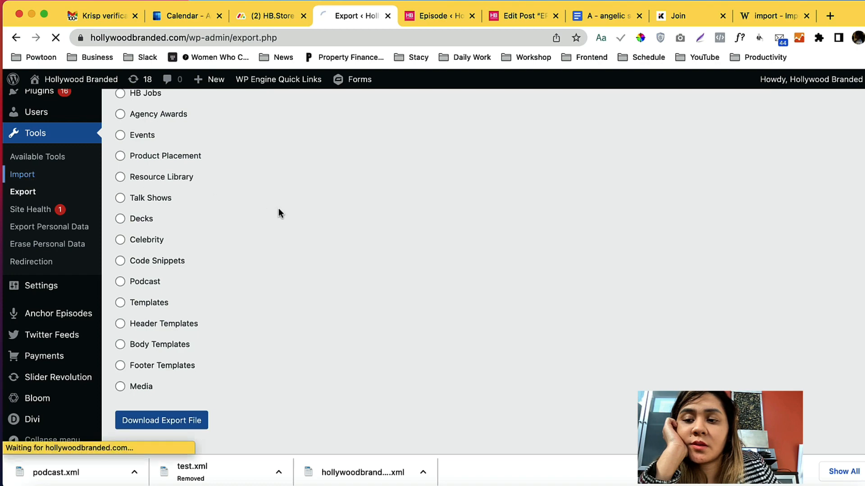
scroll(265, 225, down, 10)
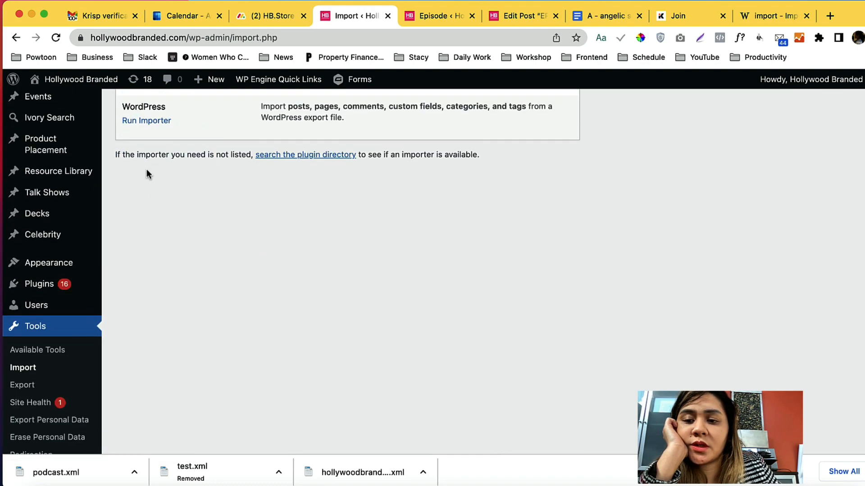
click(141, 120)
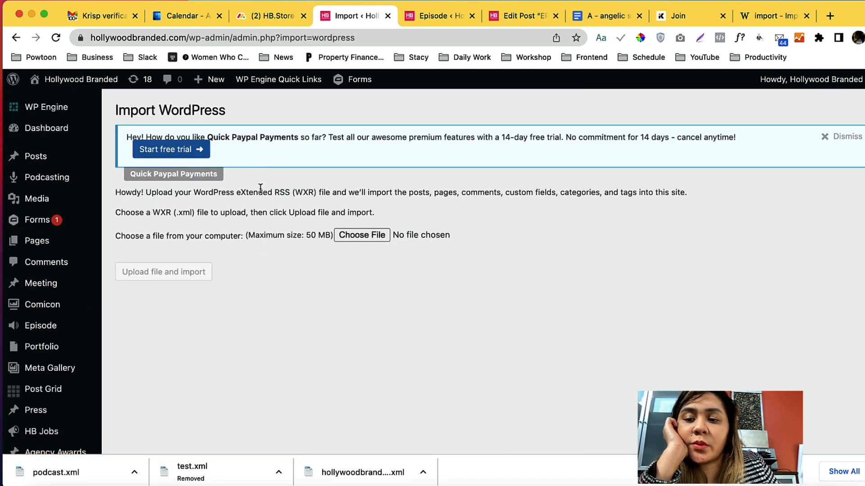
Search the files for "podcast", choose podcast.xml in the One Touch app folder, and upload it for import.
click(351, 236)
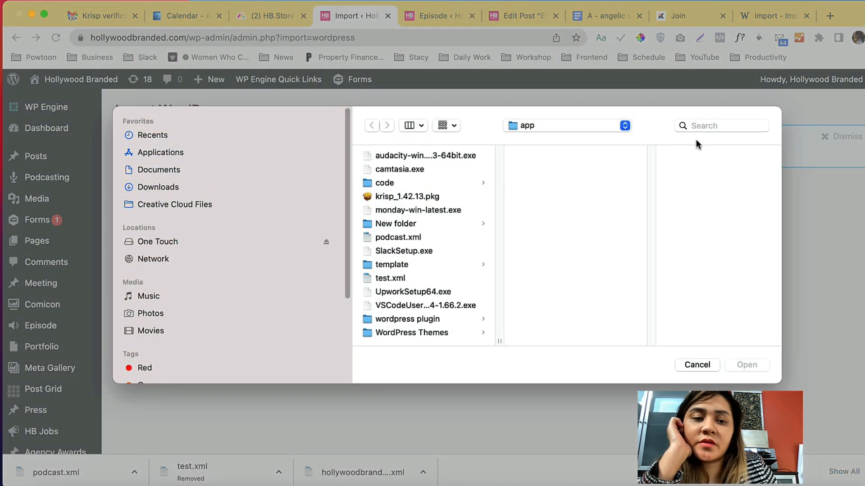
click(706, 125)
text(podcast)
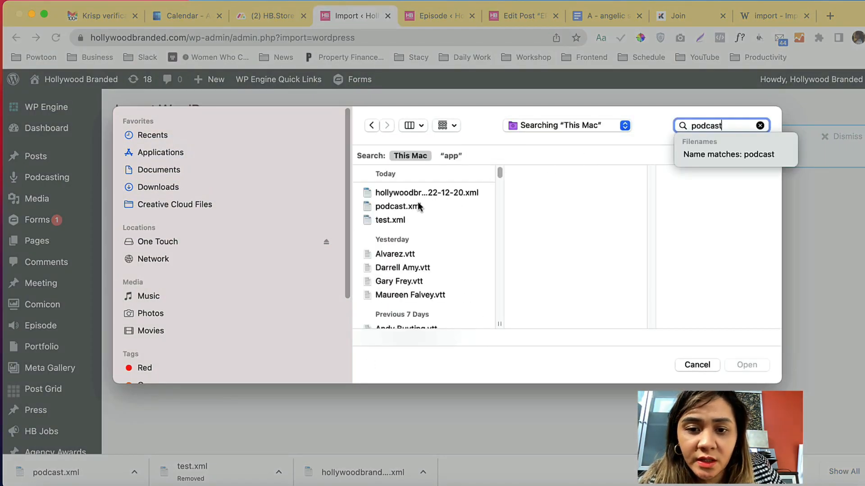
click(410, 207)
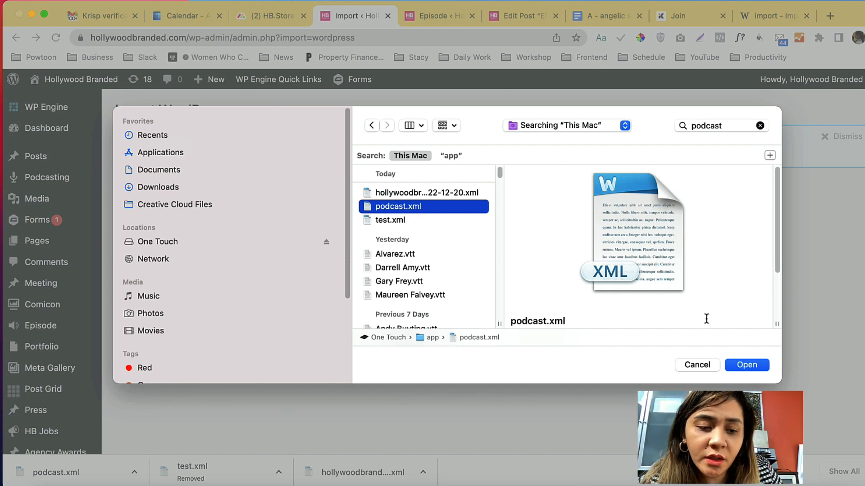
click(754, 369)
click(178, 274)
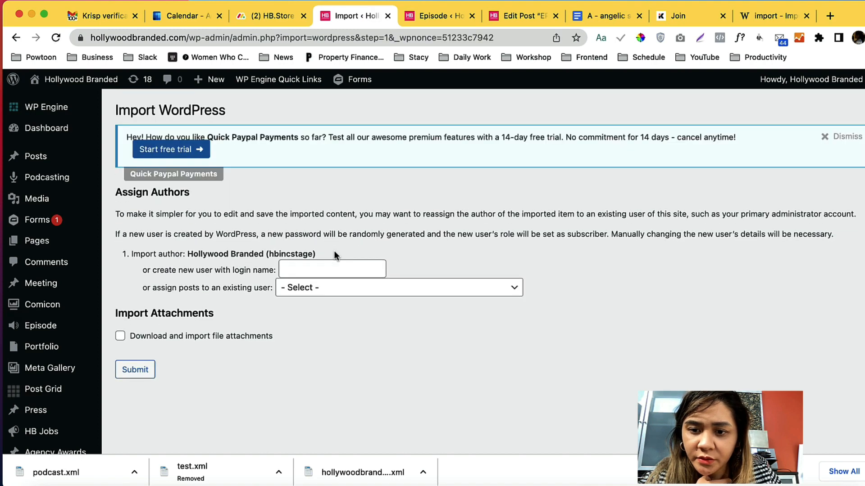
Assign the imported posts to the existing user Hollywood Branded (hbincstage) and submit the import without file attachments.
scroll(334, 253, down, 2)
click(336, 257)
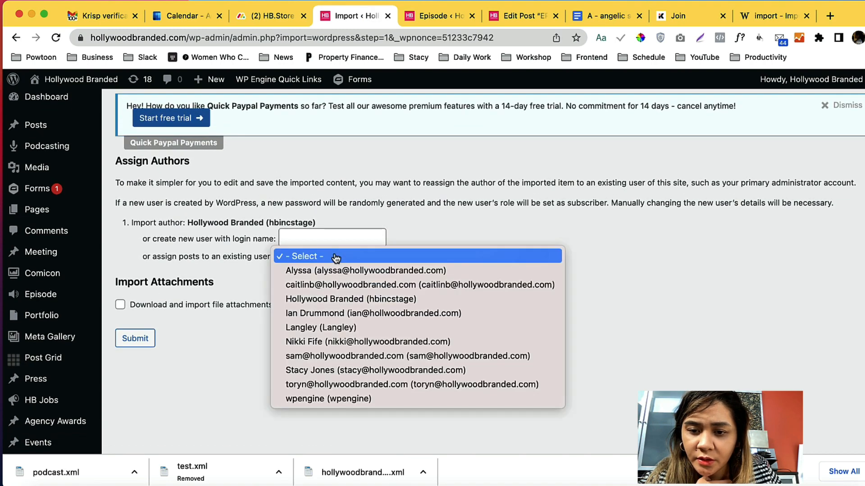
click(318, 299)
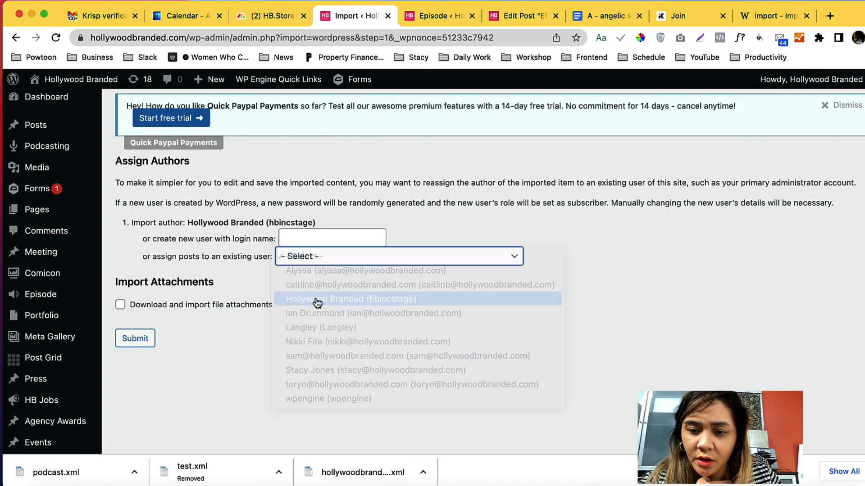
scroll(262, 272, down, 10)
scroll(261, 272, up, 9)
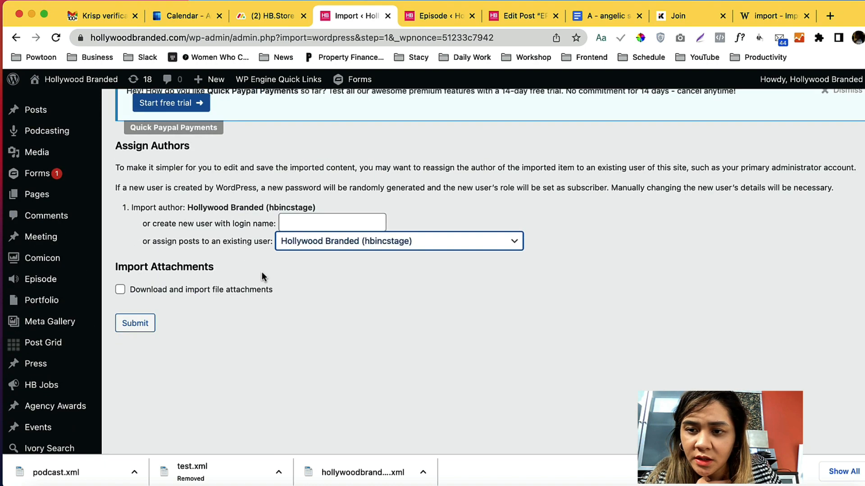
click(135, 323)
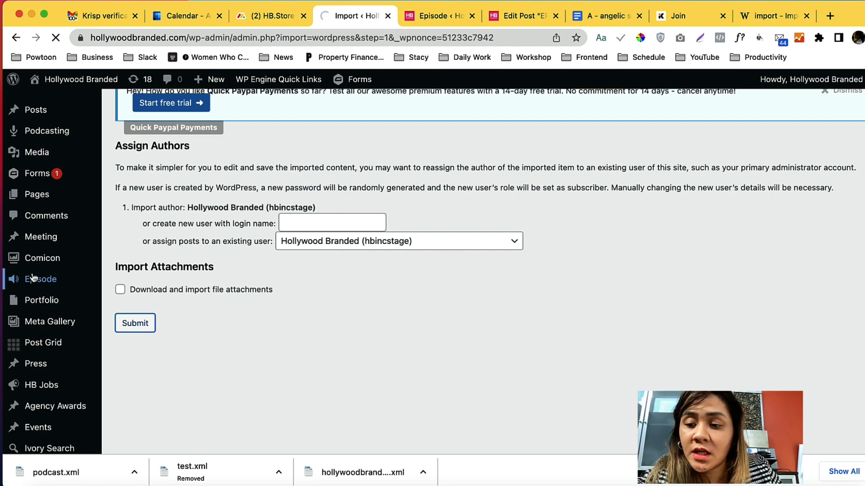
Open the Episode list in a new browser tab while the import runs and switch to it.
mouse_move(45, 281)
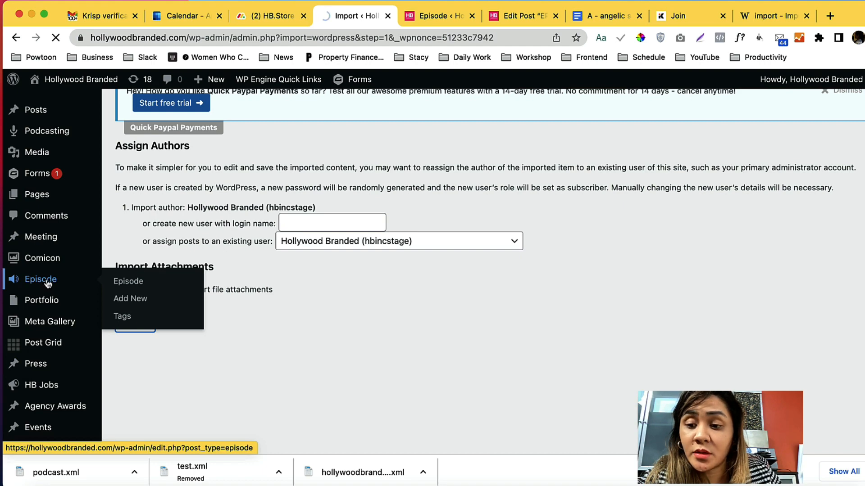
right_click(135, 281)
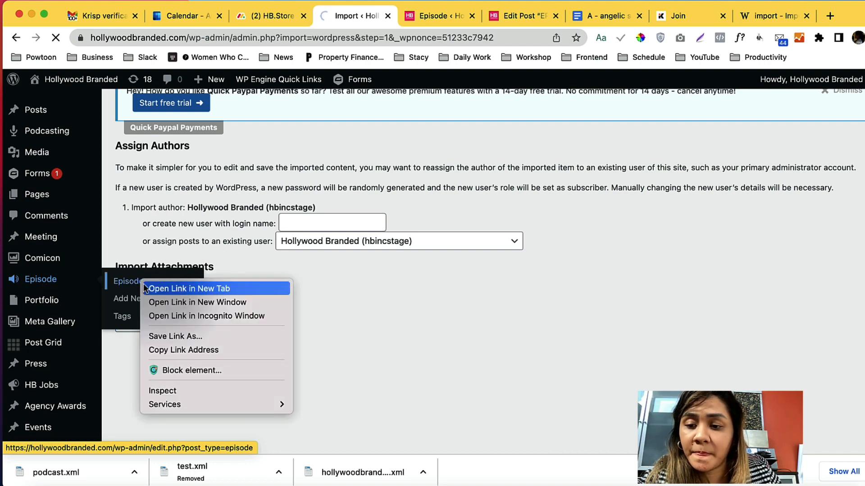
click(153, 287)
drag(553, 19, 399, 19)
Reload the Episode list and look through the entries on its first page to check the import's progress.
click(399, 36)
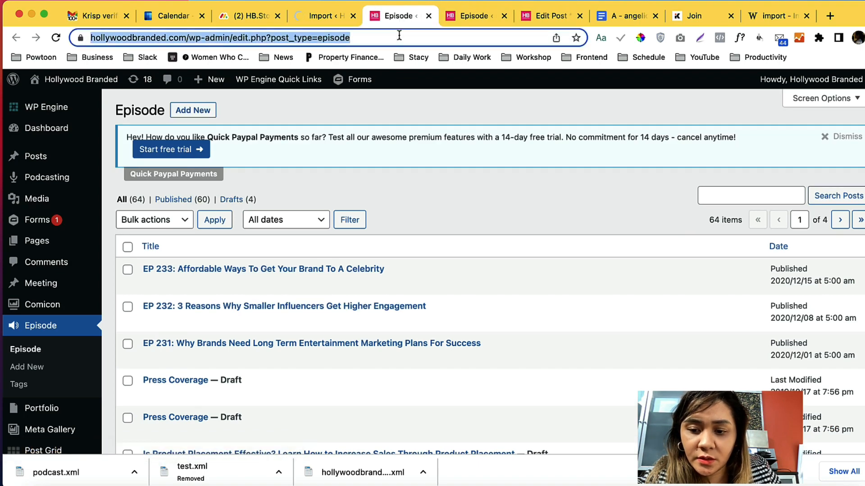
key(Return)
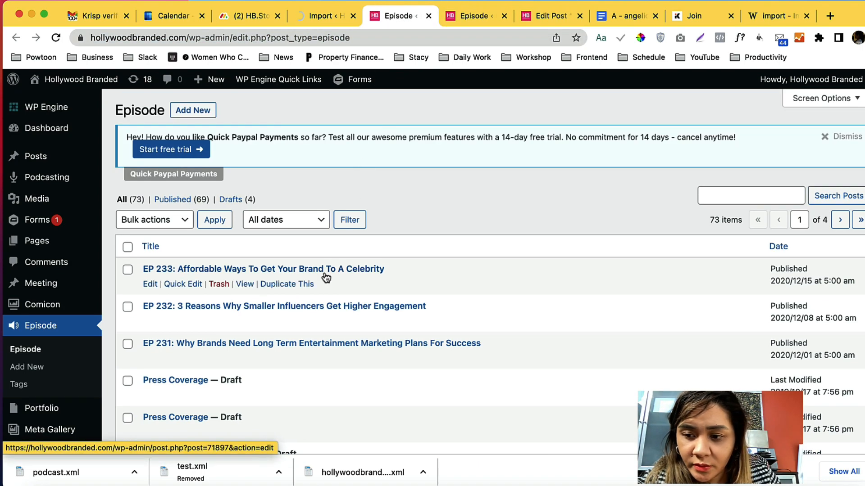
scroll(325, 276, down, 5)
scroll(325, 274, down, 1)
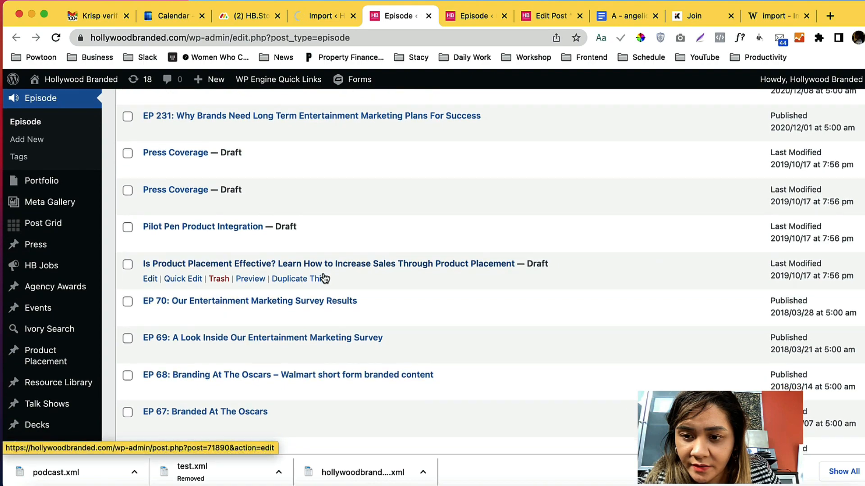
scroll(324, 277, down, 5)
scroll(324, 277, down, 4)
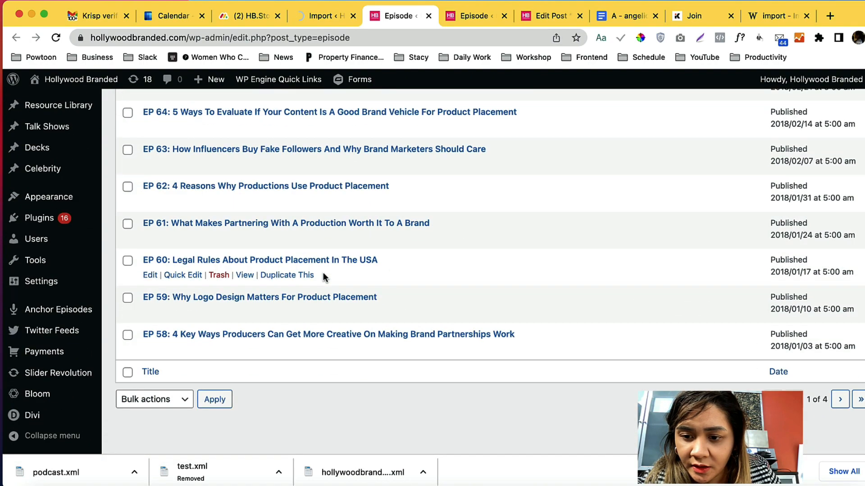
scroll(609, 343, up, 15)
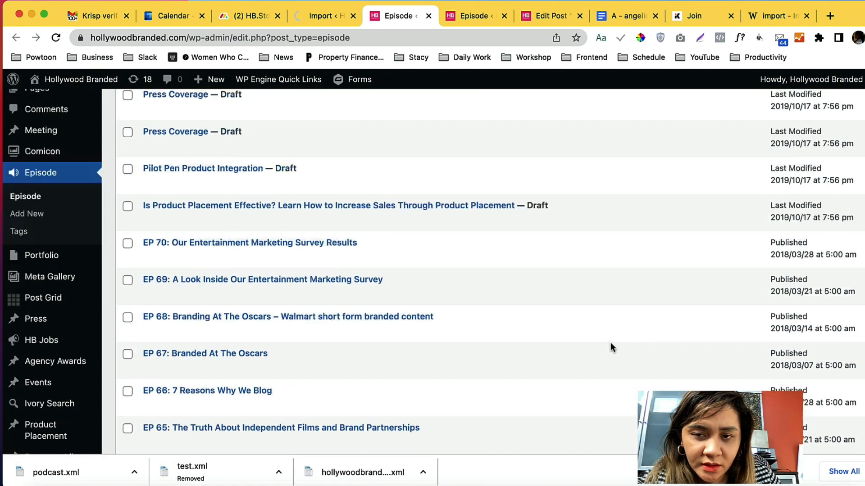
scroll(609, 342, up, 2)
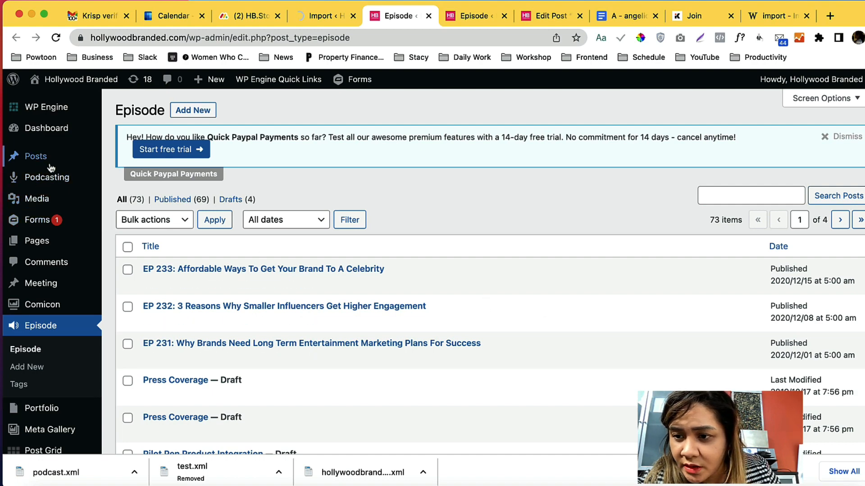
Open the Posts list in a new browser tab and check how many posts it holds.
right_click(82, 159)
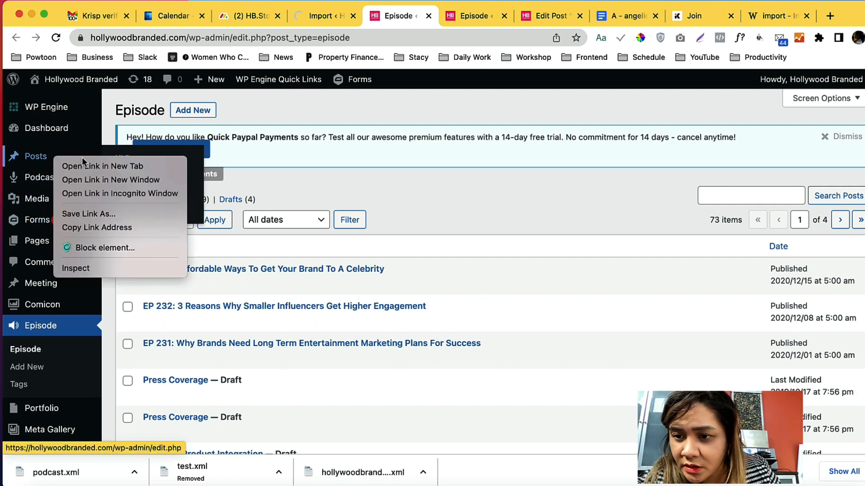
click(145, 169)
click(438, 15)
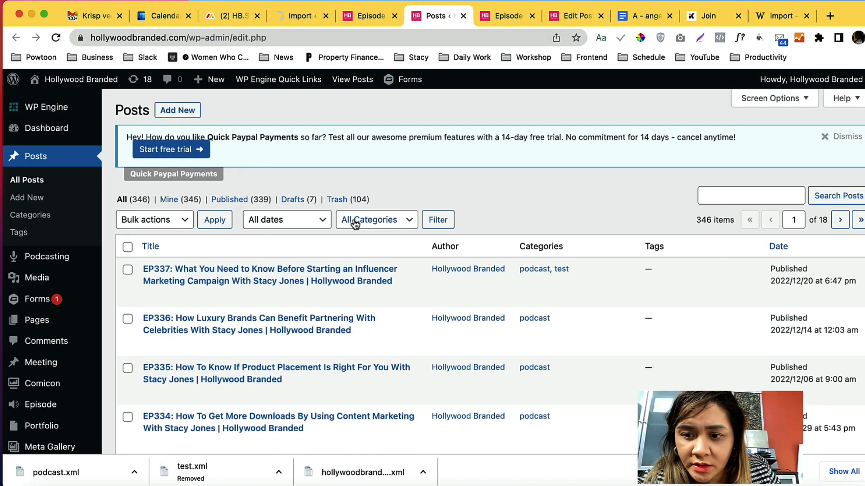
scroll(353, 223, down, 5)
scroll(354, 223, up, 5)
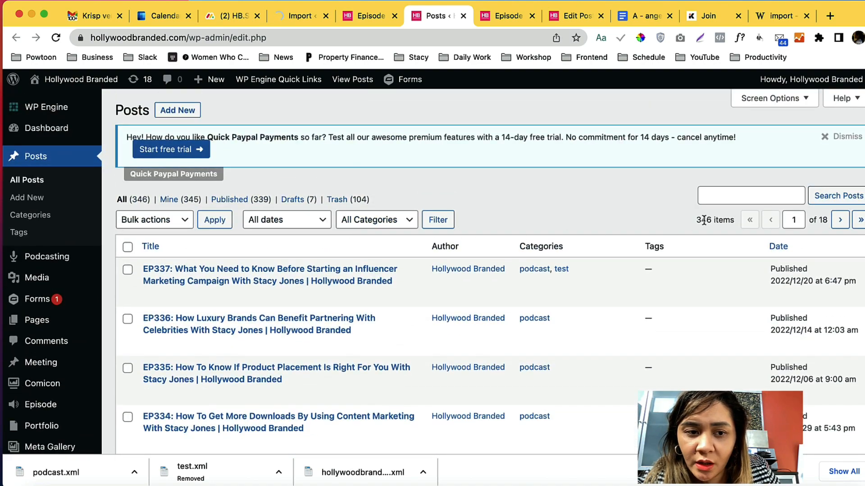
Return to the Episode list and review its draft and published entries.
click(361, 14)
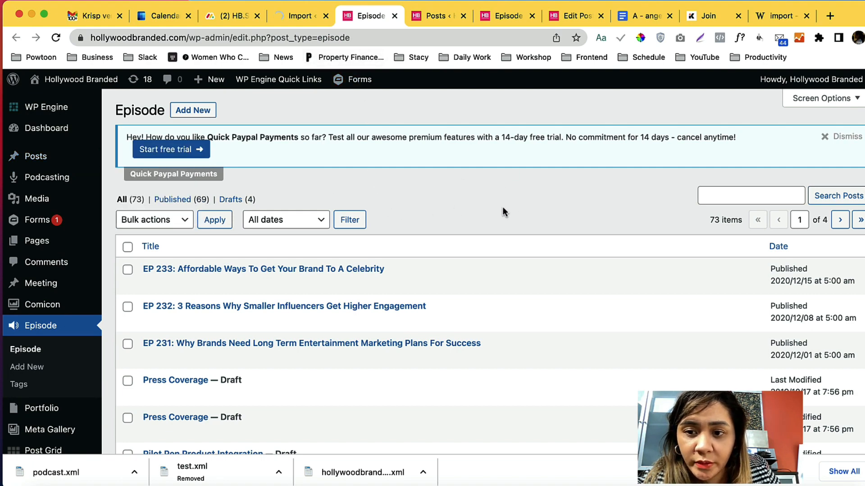
scroll(501, 207, down, 4)
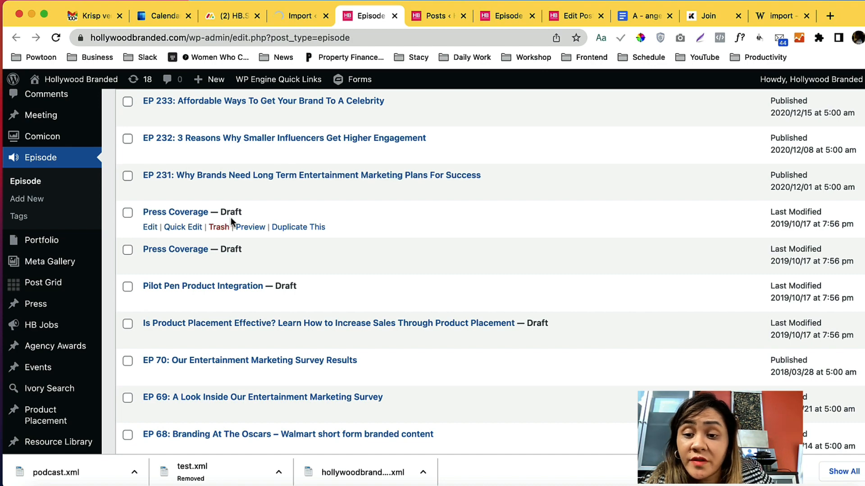
scroll(228, 223, down, 2)
scroll(266, 226, up, 2)
scroll(265, 225, up, 2)
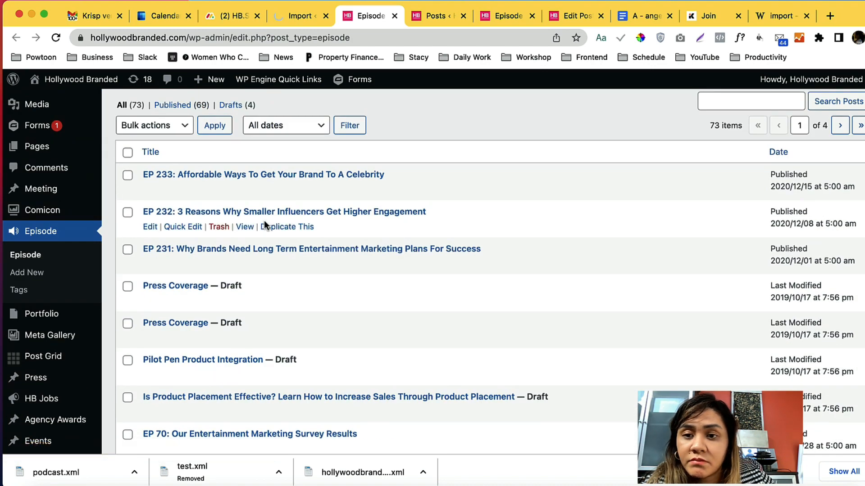
Filter the Posts list to drafts and compare them with the draft entries in the Episode list.
key(ctrl+Tab)
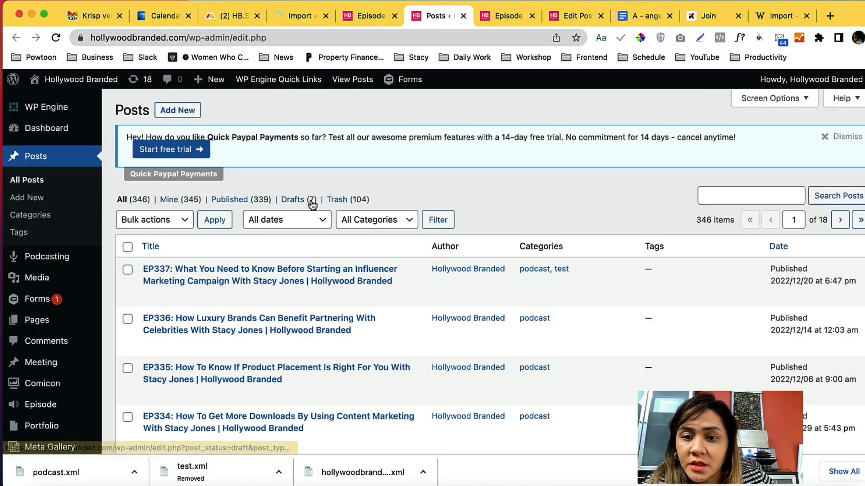
click(293, 200)
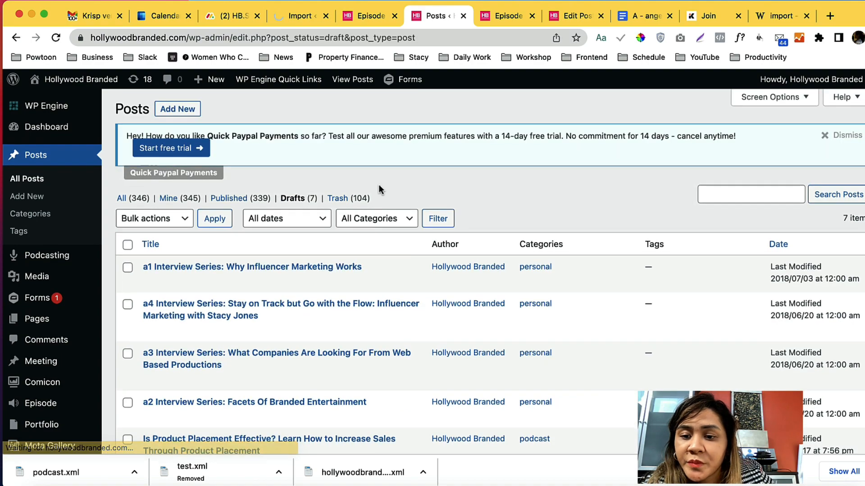
scroll(378, 187, down, 5)
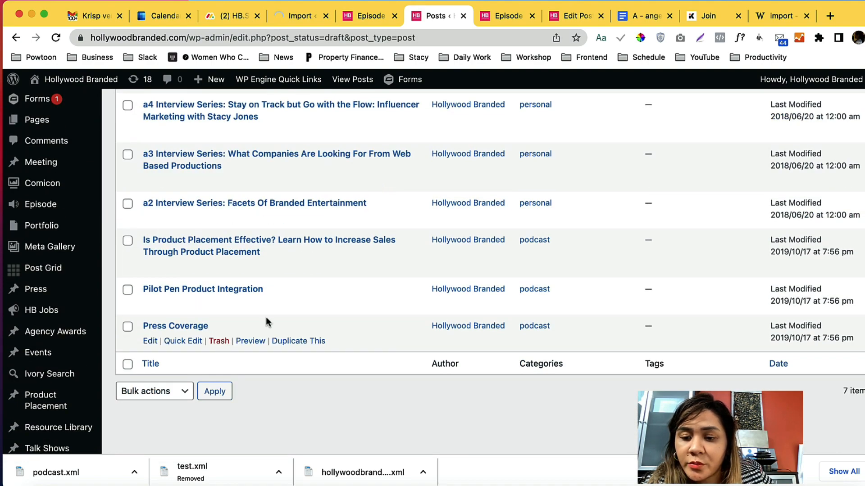
scroll(268, 270, up, 5)
click(380, 13)
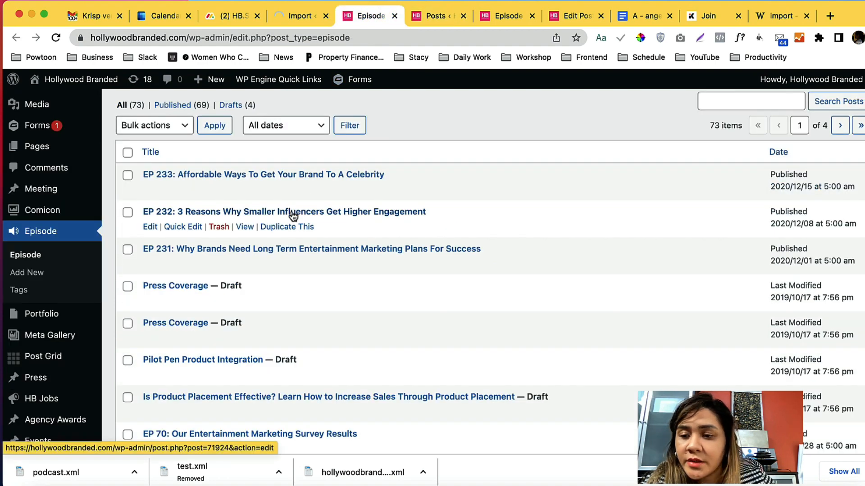
scroll(292, 214, down, 1)
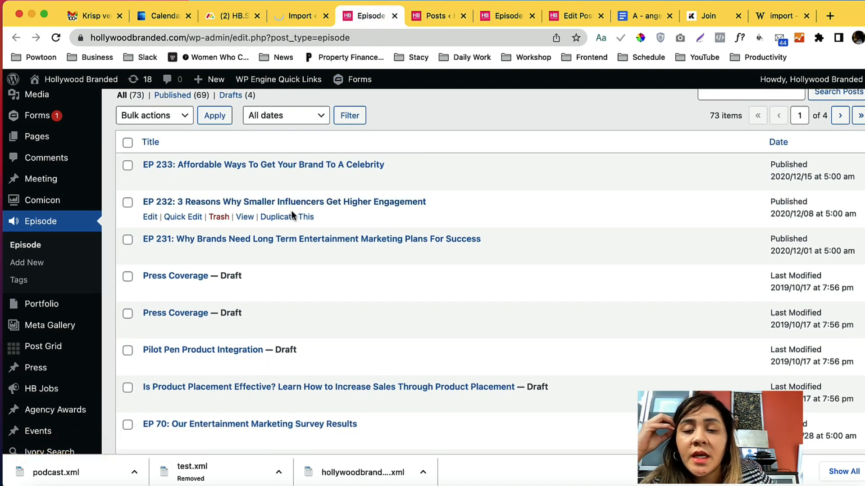
click(439, 15)
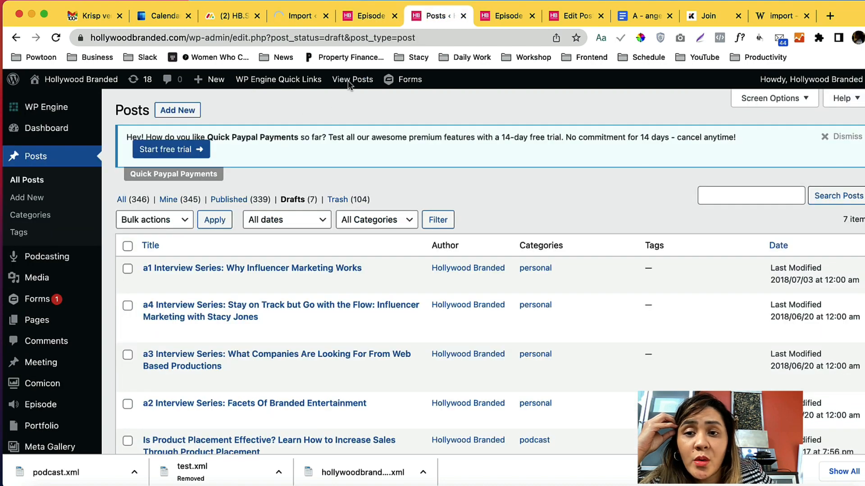
click(374, 12)
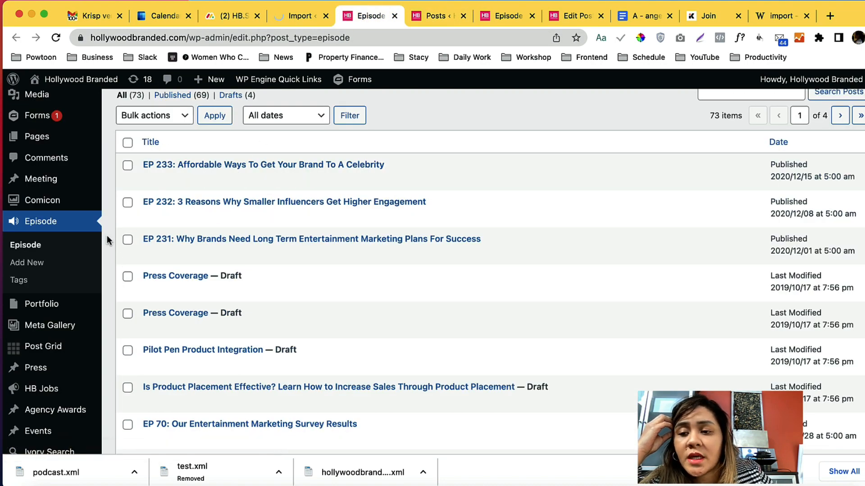